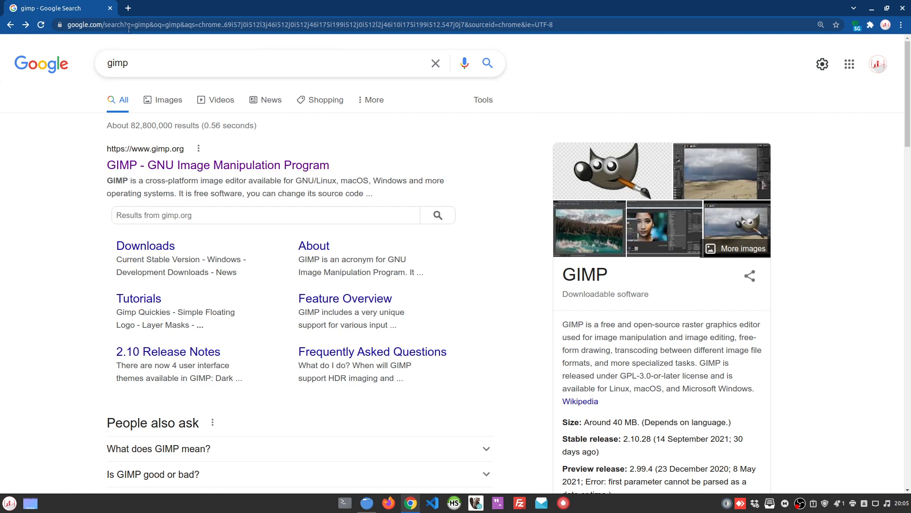
Search Google for "webp converter" and view the CloudConvert WEBP Converter result in its own tab
{"action": "double_click", "coordinate": [155, 65]}
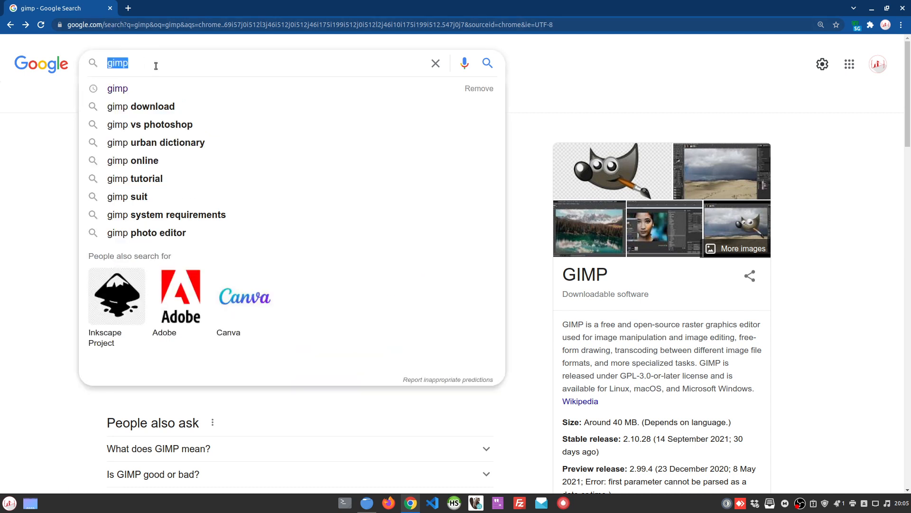
{"action": "type", "text": "webp"}
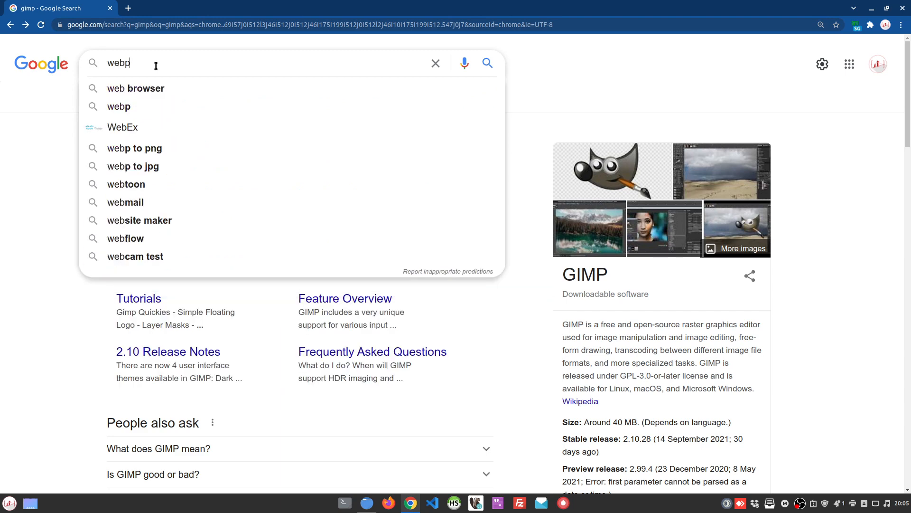
{"action": "type", "text": " converter"}
{"action": "key", "text": "Return"}
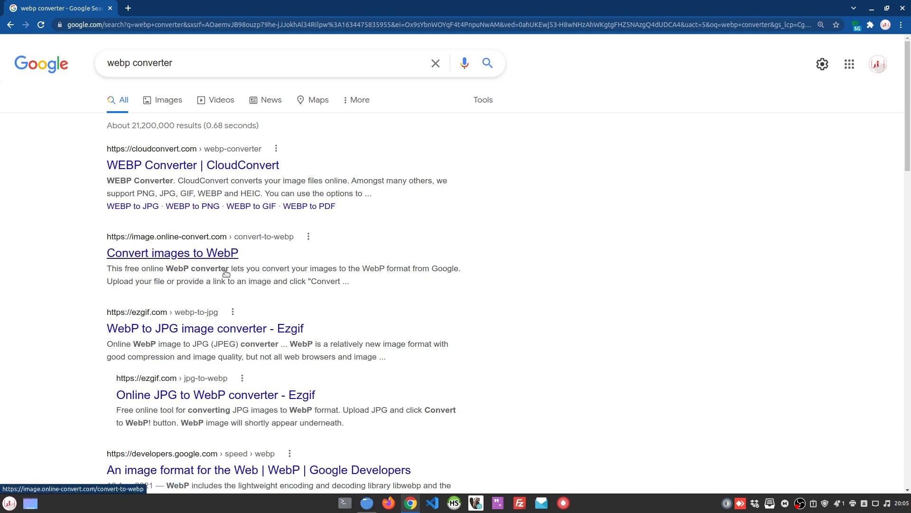
{"action": "middle_click", "coordinate": [236, 166]}
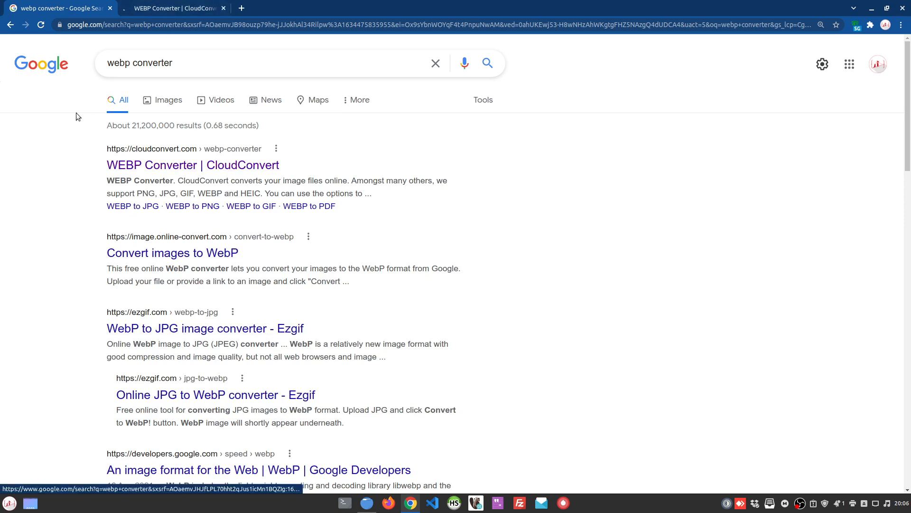
{"action": "left_click_drag", "start_coordinate": [258, 5], "coordinate": [66, 4]}
{"action": "left_click", "coordinate": [239, 4]}
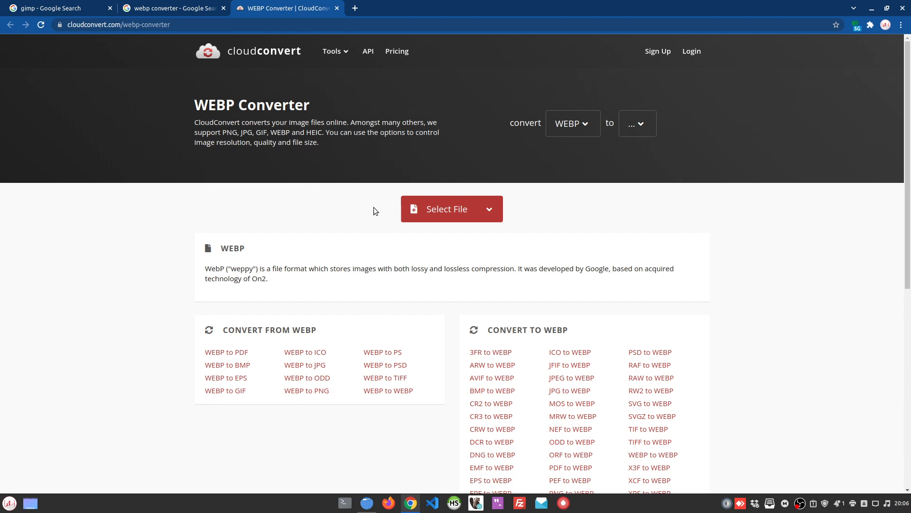
Return to the "gimp" search results and open the official GIMP website
{"action": "left_click", "coordinate": [66, 8]}
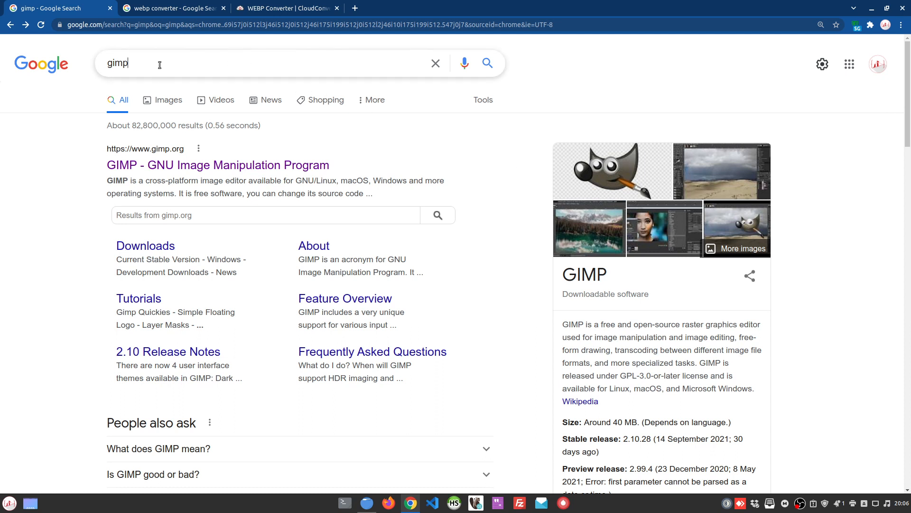
{"action": "left_click_drag", "start_coordinate": [130, 67], "coordinate": [85, 66]}
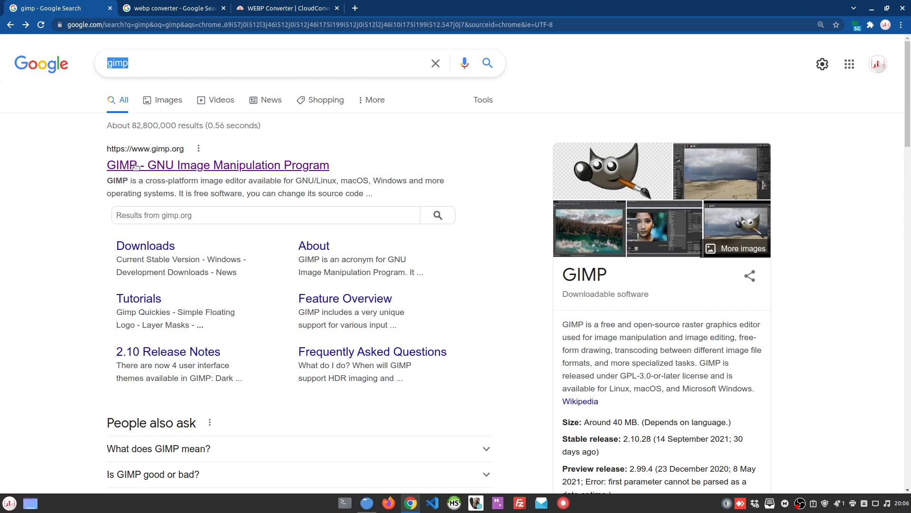
{"action": "left_click", "coordinate": [173, 168]}
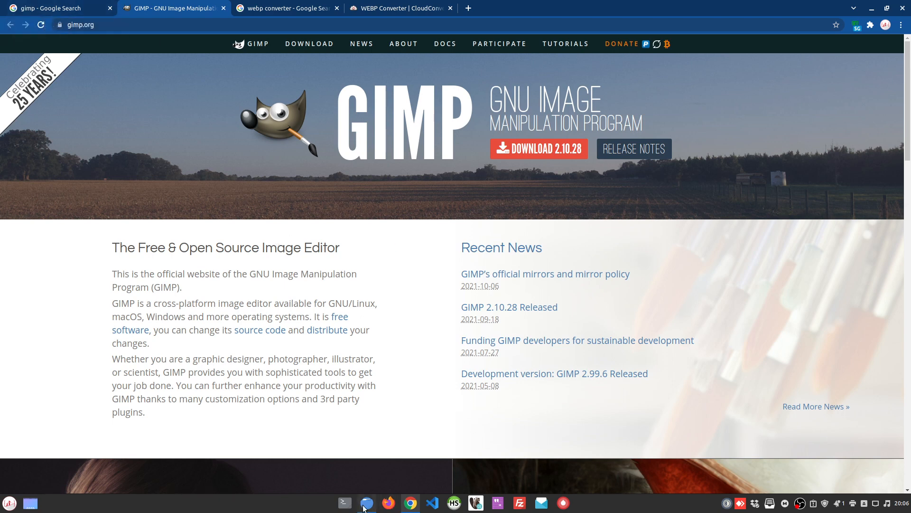
Run "sudo apt install gimp" in a terminal, authenticate with the account password, and close the terminal
{"action": "left_click", "coordinate": [345, 502]}
{"action": "type", "text": "su"}
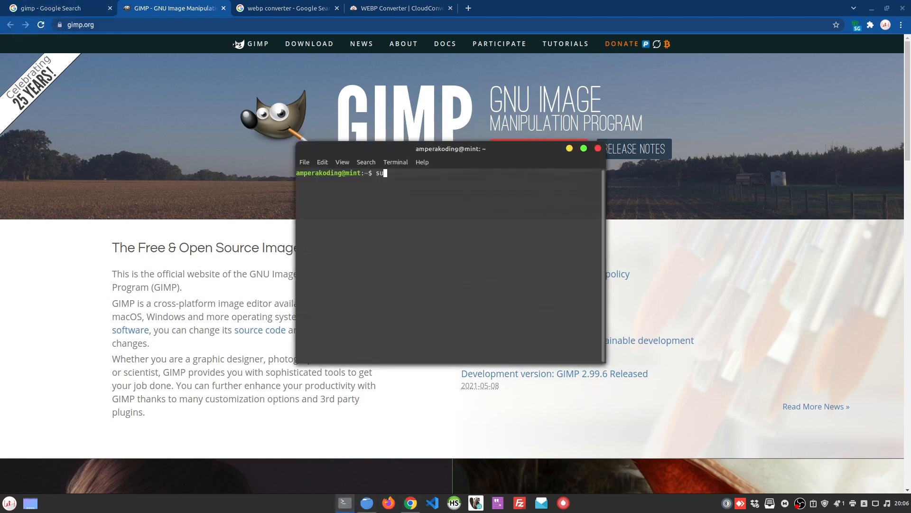
{"action": "type", "text": "do apt install gimp"}
{"action": "key", "text": "Return"}
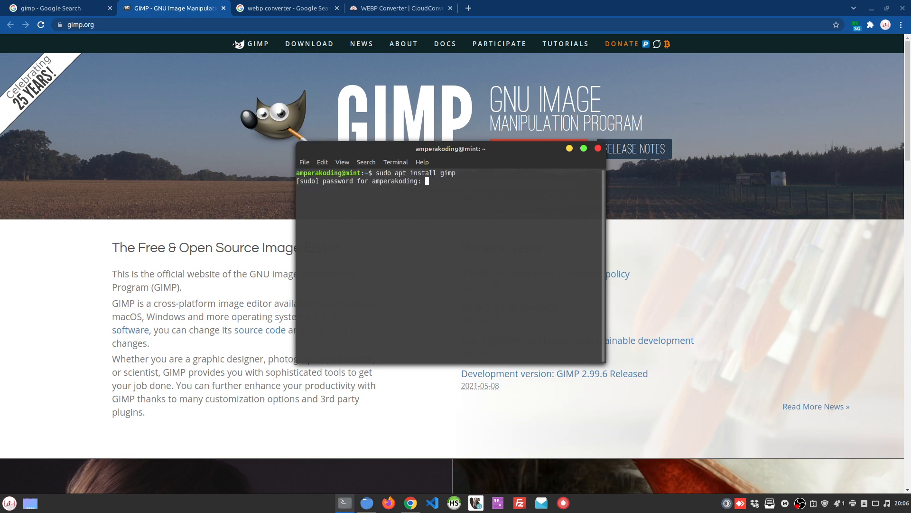
{"action": "type", "text": "****"}
{"action": "key", "text": "Return"}
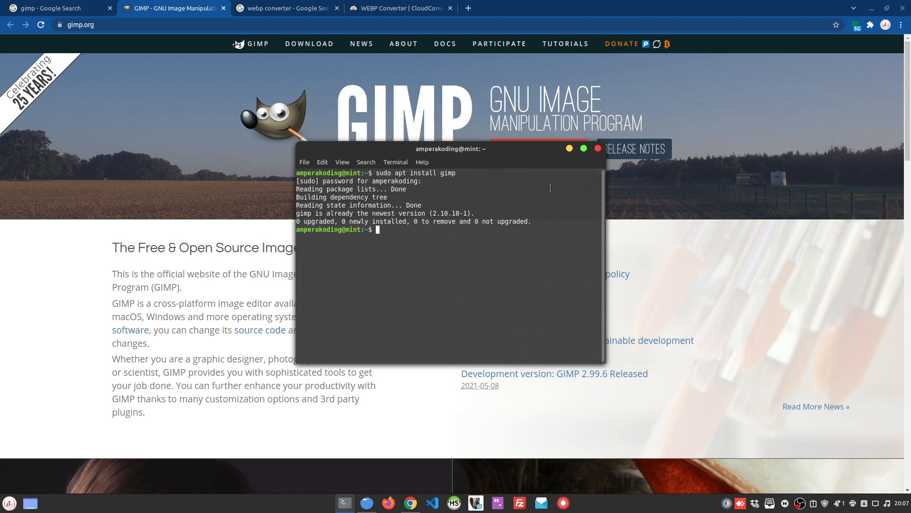
{"action": "left_click", "coordinate": [597, 149]}
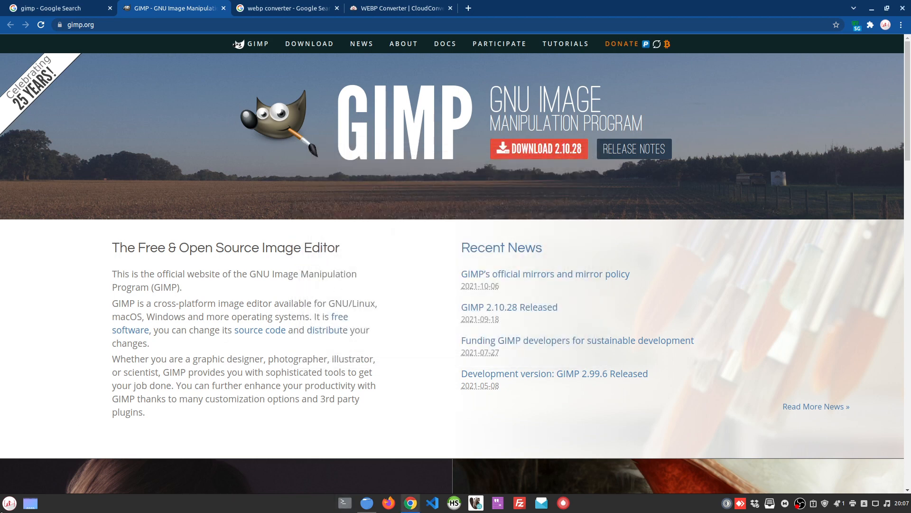
Launch Software Manager, search it for "gimp" and open the Gimp package's details
{"action": "left_click", "coordinate": [8, 502]}
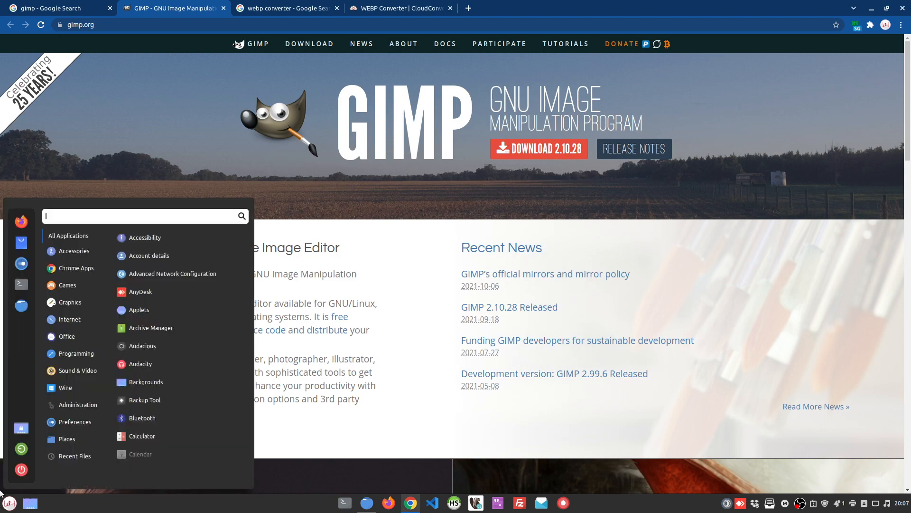
{"action": "type", "text": "software"}
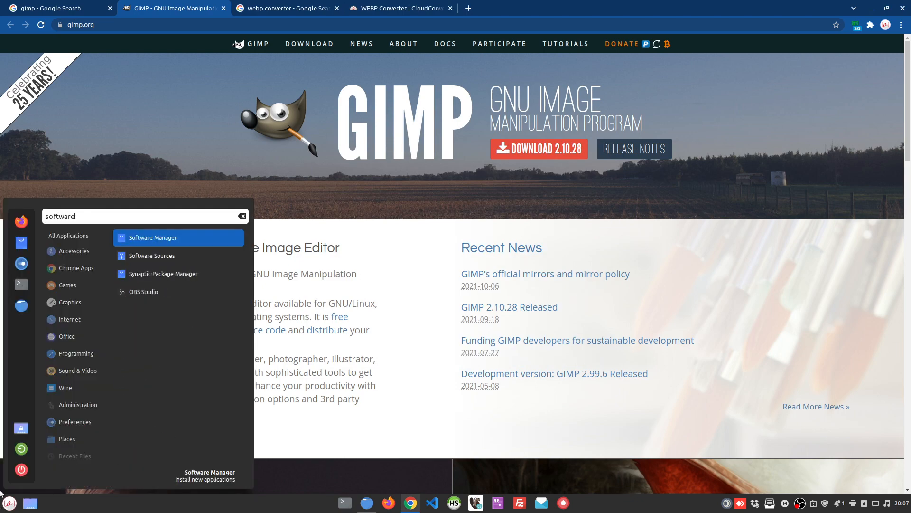
{"action": "key", "text": "Return"}
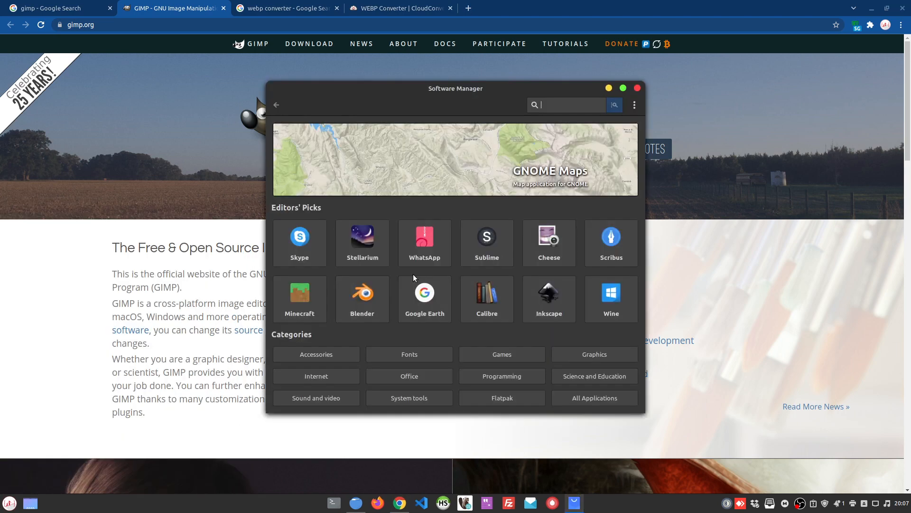
{"action": "type", "text": "gimp"}
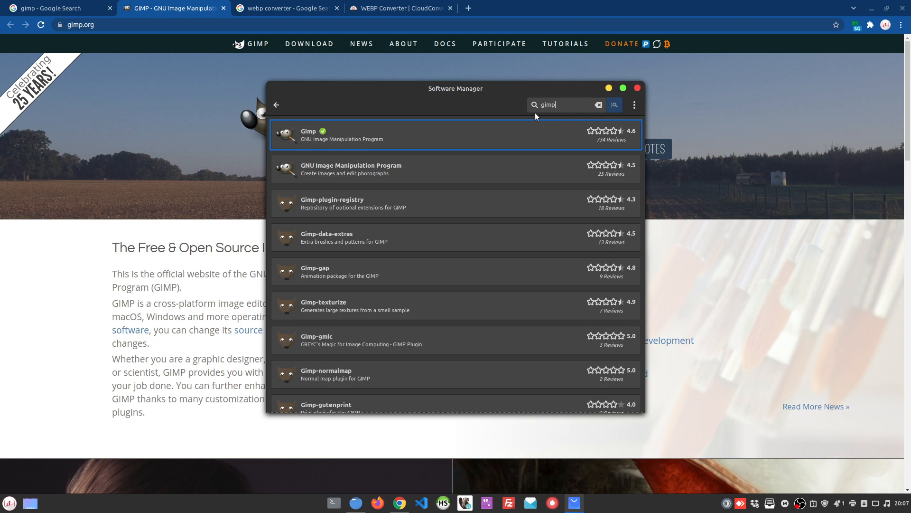
{"action": "left_click", "coordinate": [453, 141]}
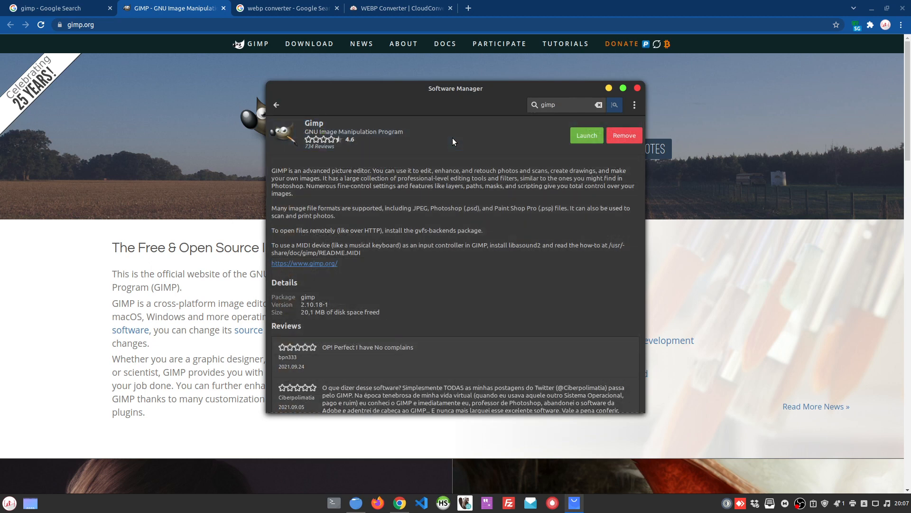
Compare the GNU Image Manipulation Program entry with the Gimp package entry, and minimize Software Manager
{"action": "left_click", "coordinate": [276, 105]}
{"action": "left_click", "coordinate": [487, 172]}
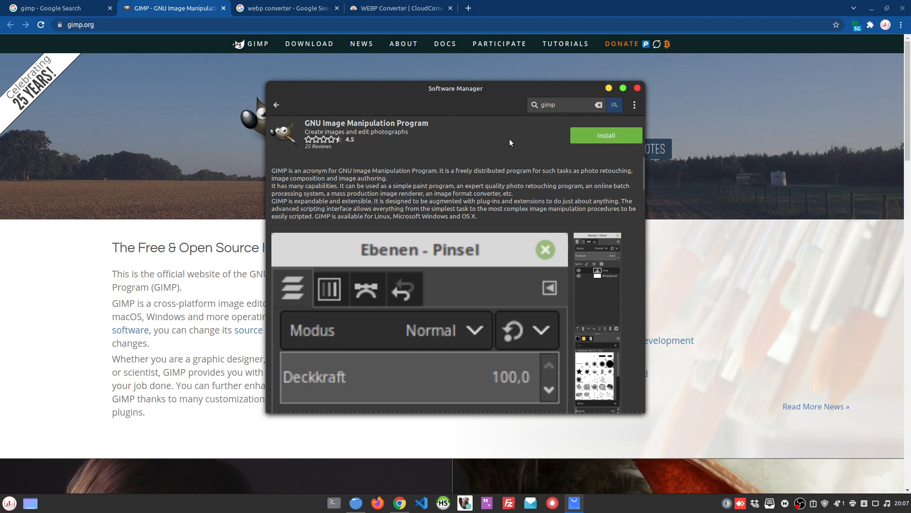
{"action": "left_click", "coordinate": [274, 103]}
{"action": "left_click", "coordinate": [464, 134]}
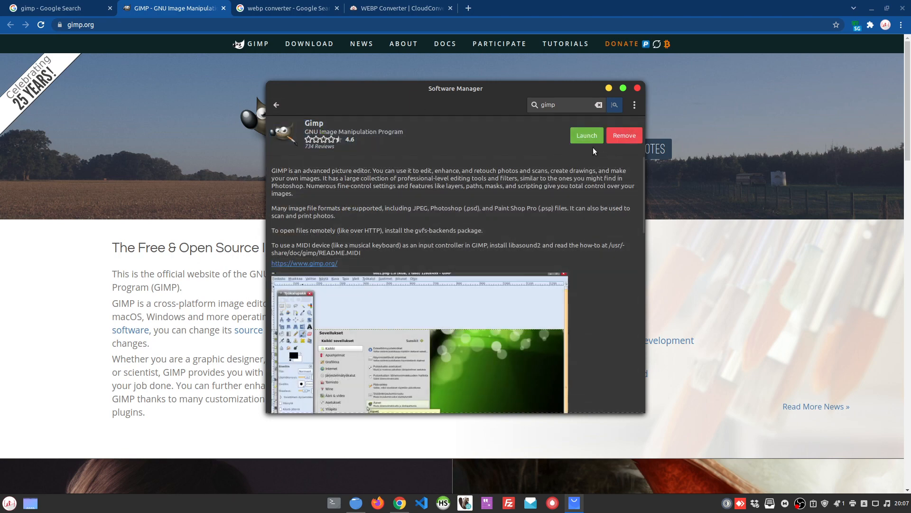
{"action": "left_click", "coordinate": [608, 89]}
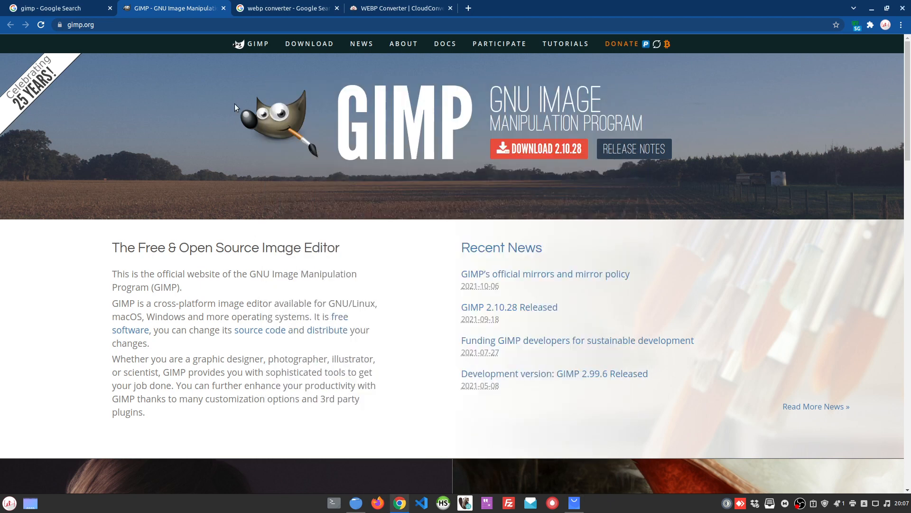
Open the GIMP 2.10.28 download page in a separate tab, ending back on the GIMP home page
{"action": "middle_click", "coordinate": [527, 153]}
{"action": "left_click", "coordinate": [302, 5]}
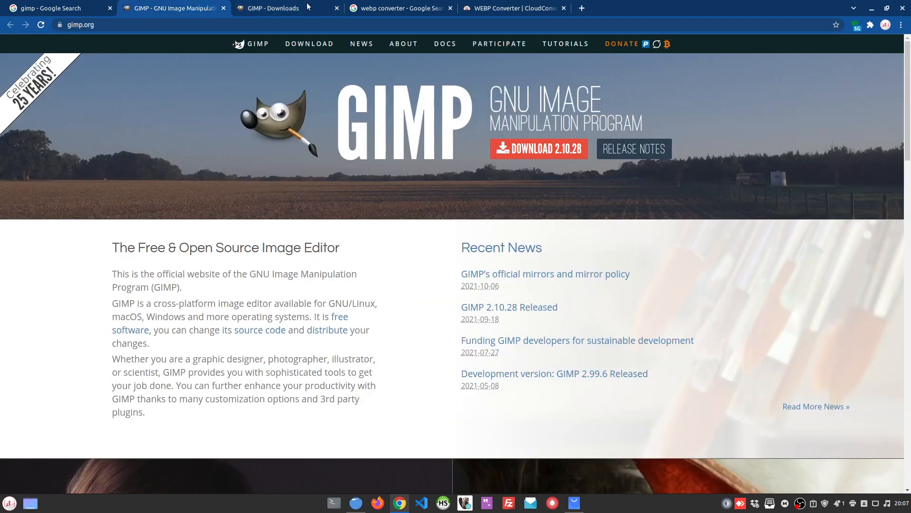
{"action": "left_click", "coordinate": [197, 6]}
Switch to the file manager's Downloads folder and go through the five Pexels JPG photos
{"action": "left_click", "coordinate": [356, 503]}
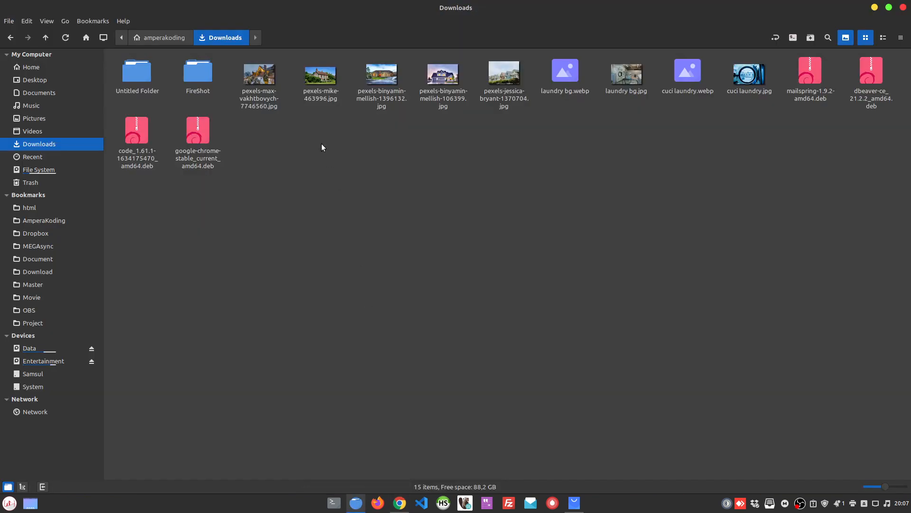
{"action": "left_click", "coordinate": [264, 93]}
{"action": "left_click", "coordinate": [313, 92]}
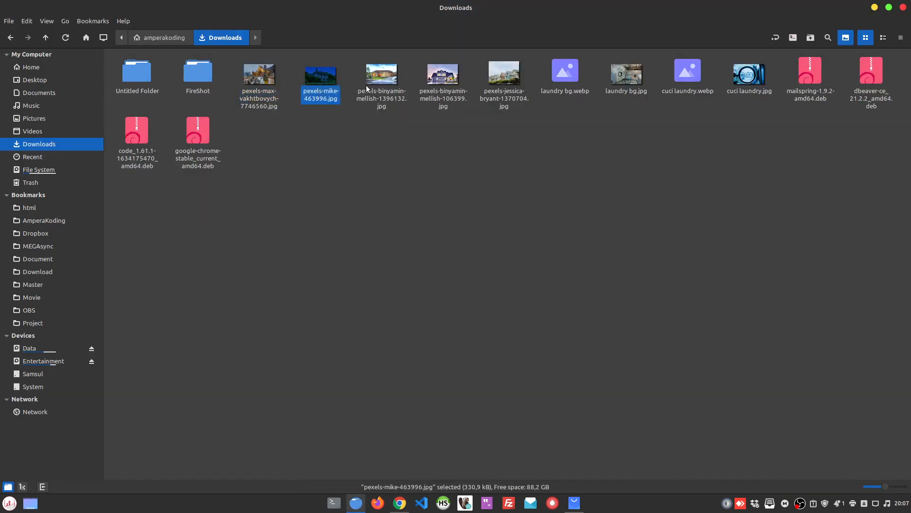
{"action": "left_click", "coordinate": [381, 78]}
{"action": "left_click", "coordinate": [443, 76]}
{"action": "left_click", "coordinate": [504, 76]}
{"action": "key", "text": "shift+Left"}
{"action": "key", "text": "shift+Left"}
{"action": "key", "text": "shift+Left"}
{"action": "key", "text": "shift+Left"}
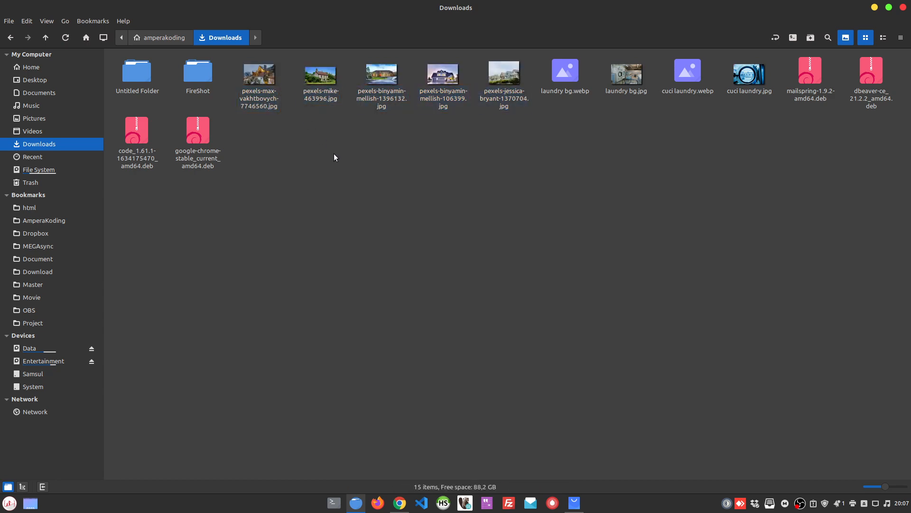
Open pexels.com in the browser, browse its free stock photos, and minimize the browser
{"action": "left_click", "coordinate": [400, 503]}
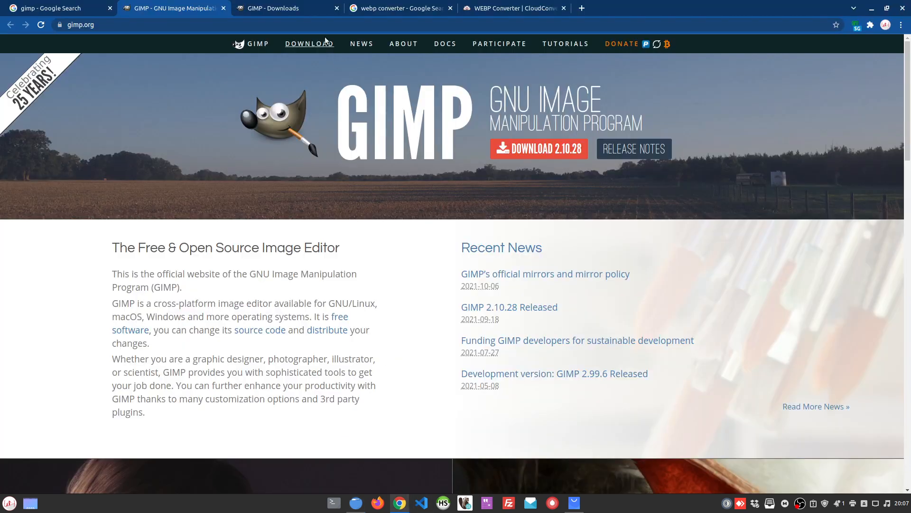
{"action": "left_click", "coordinate": [286, 27]}
{"action": "type", "text": "pexels.com"}
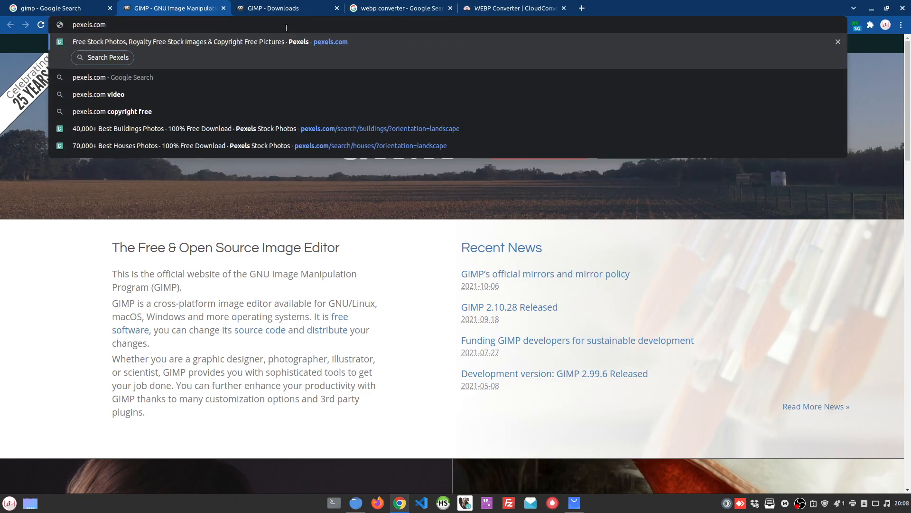
{"action": "key", "text": "Return"}
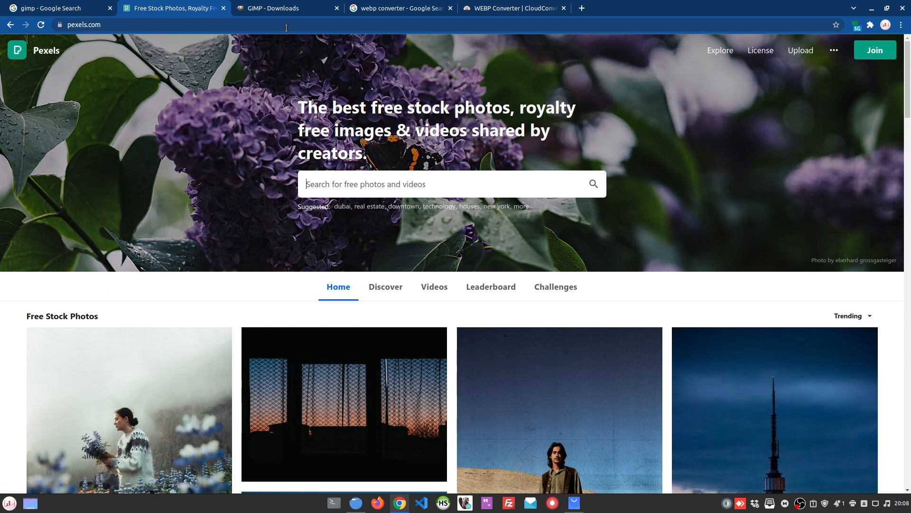
{"action": "scroll", "coordinate": [558, 247], "scroll_direction": "down", "scroll_amount": 20}
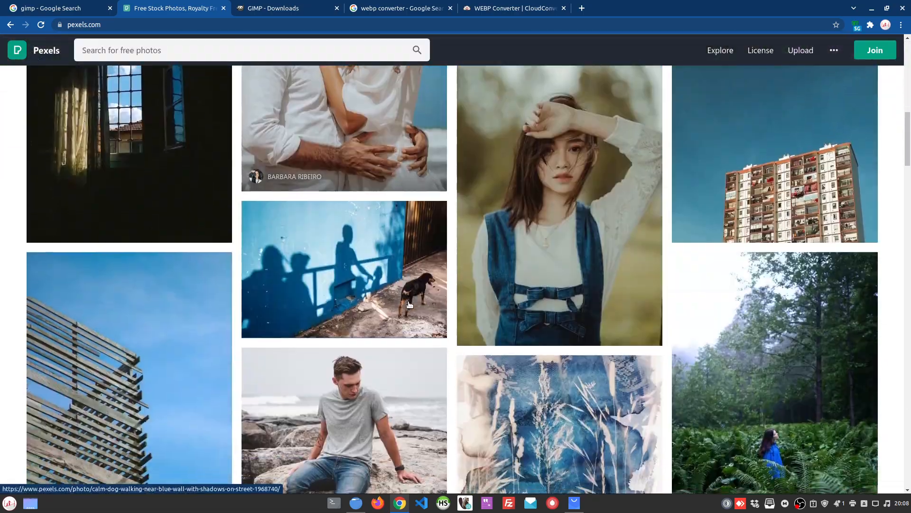
{"action": "scroll", "coordinate": [409, 304], "scroll_direction": "up", "scroll_amount": 20}
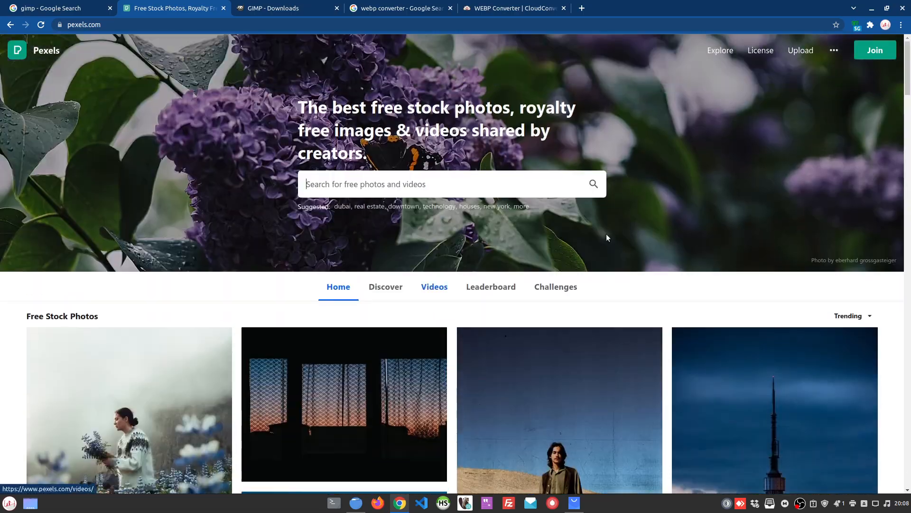
{"action": "left_click", "coordinate": [871, 8]}
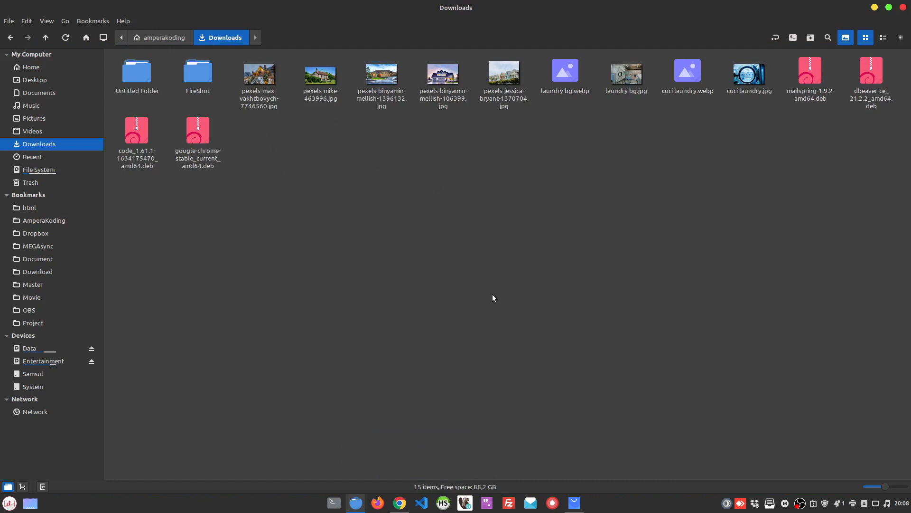
Launch GNU Image Manipulation Program and reposition its window over the Downloads folder
{"action": "key", "text": "super"}
{"action": "type", "text": "gimp"}
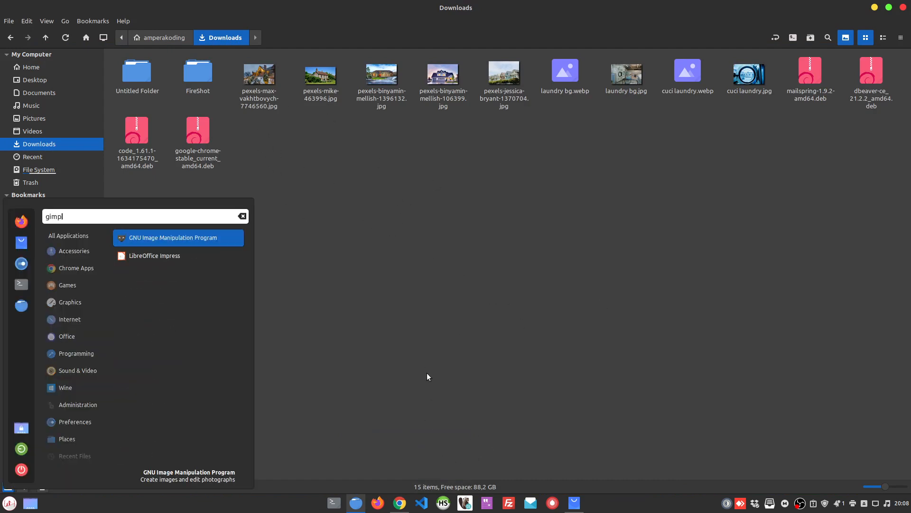
{"action": "key", "text": "Return"}
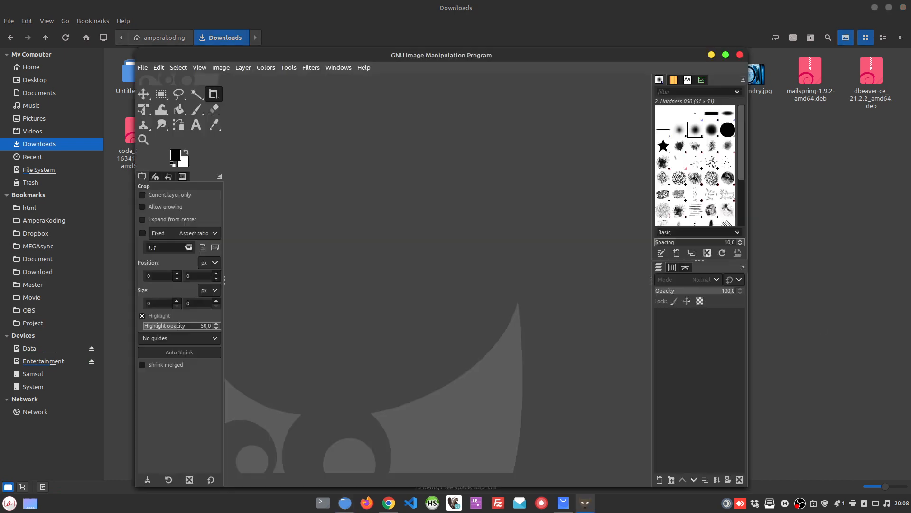
{"action": "left_click_drag", "start_coordinate": [464, 55], "coordinate": [496, 42]}
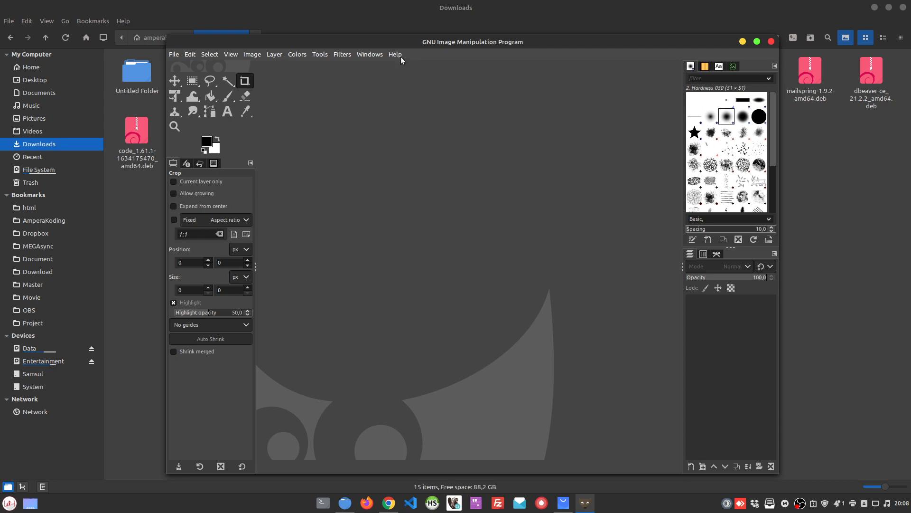
{"action": "mouse_move", "coordinate": [377, 39]}
{"action": "left_mouse_down"}
{"action": "mouse_move", "coordinate": [404, 36]}
{"action": "mouse_move", "coordinate": [389, 37]}
{"action": "left_mouse_up"}
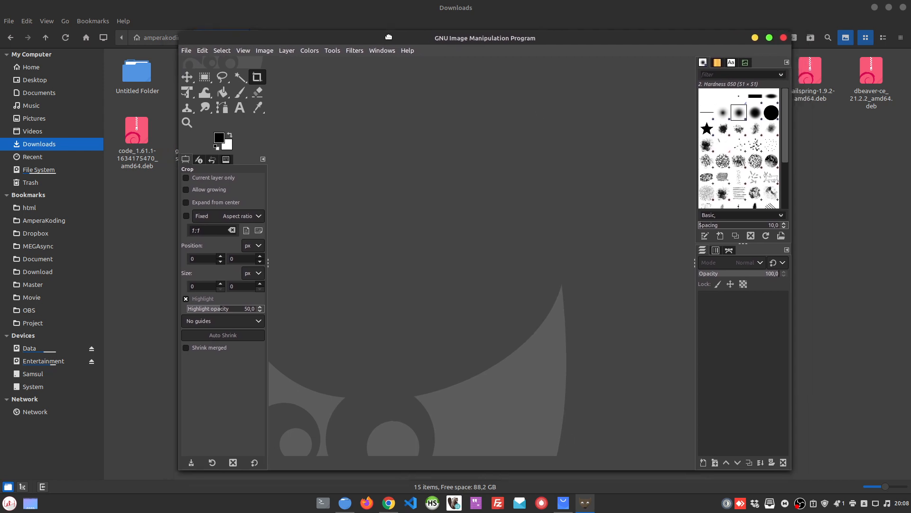
Load the Pexels photo numbered 7746560 from the Downloads folder into GIMP and shift the GIMP window slightly
{"action": "left_click", "coordinate": [375, 5]}
{"action": "left_click", "coordinate": [252, 102]}
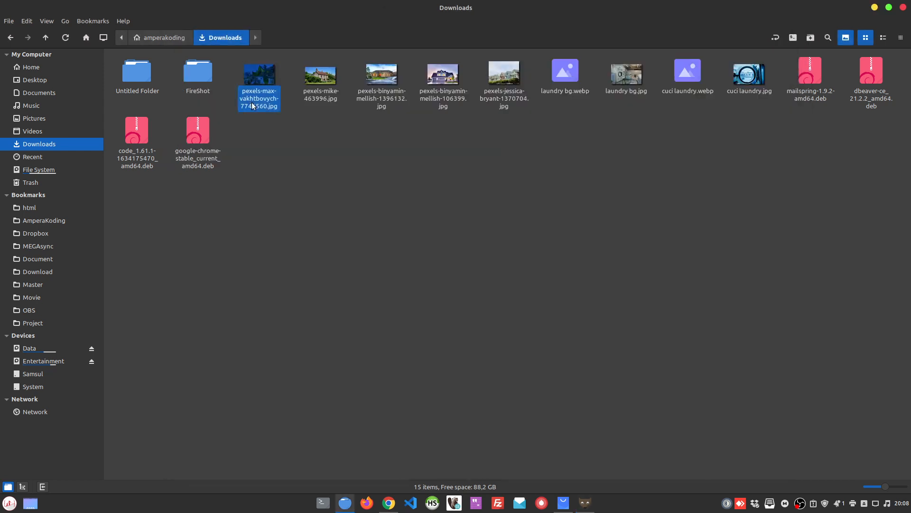
{"action": "left_click_drag", "start_coordinate": [251, 102], "coordinate": [425, 226]}
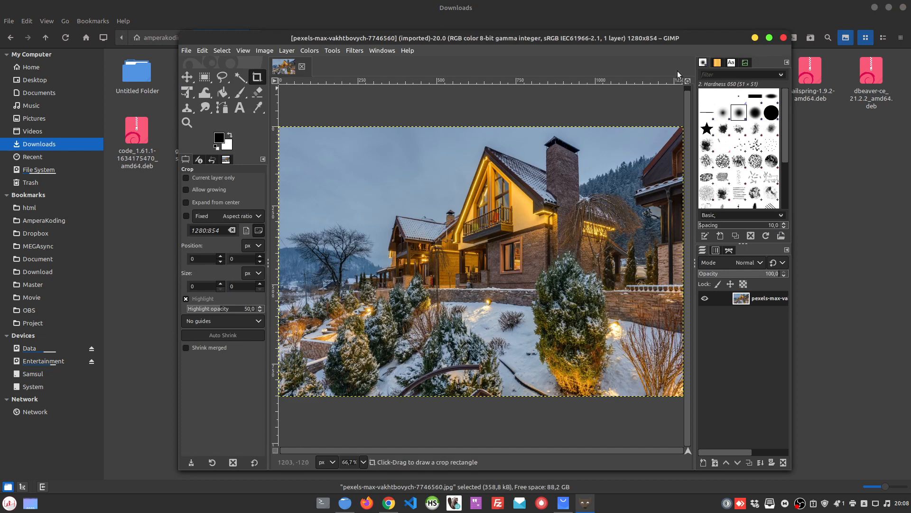
{"action": "left_click_drag", "start_coordinate": [720, 38], "coordinate": [714, 47]}
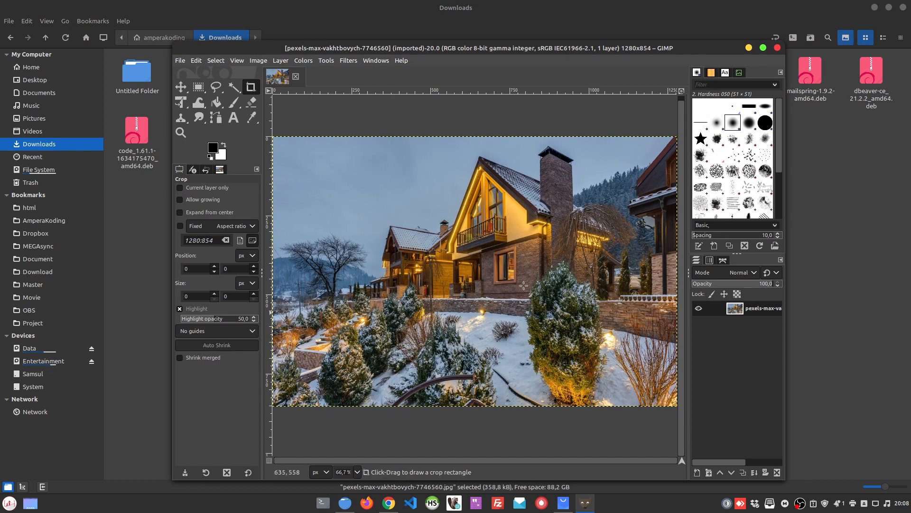
Check the file size and jpg extension of the Pexels photo numbered 7746560 in its file properties, ending with the properties closed
{"action": "left_click", "coordinate": [379, 4]}
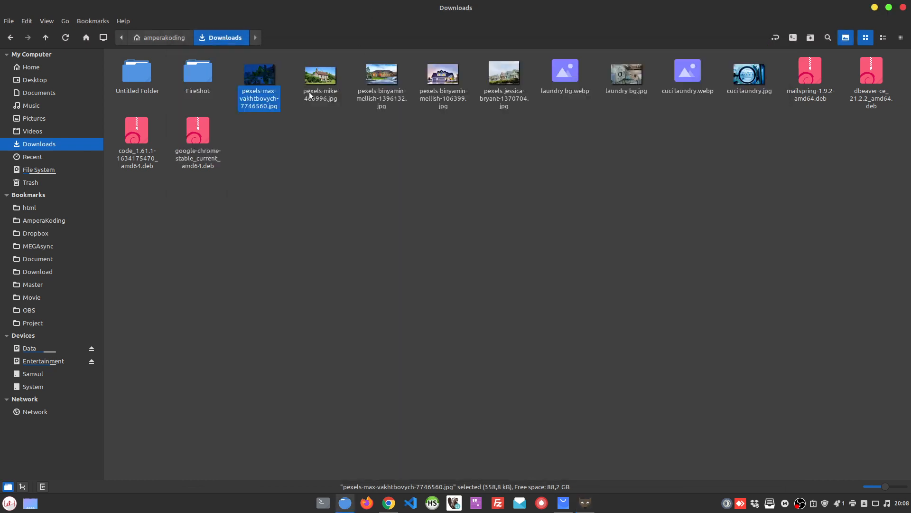
{"action": "right_click", "coordinate": [267, 101]}
{"action": "left_click", "coordinate": [321, 287]}
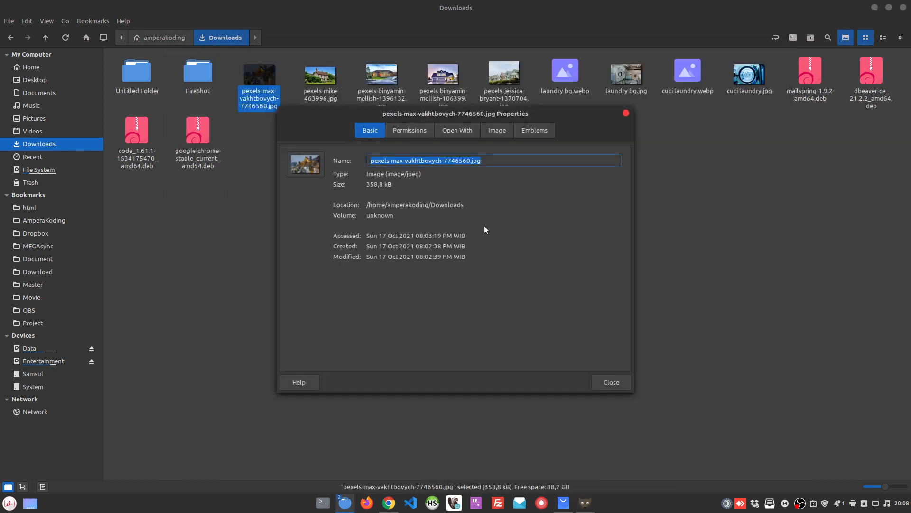
{"action": "left_click_drag", "start_coordinate": [366, 186], "coordinate": [396, 187]}
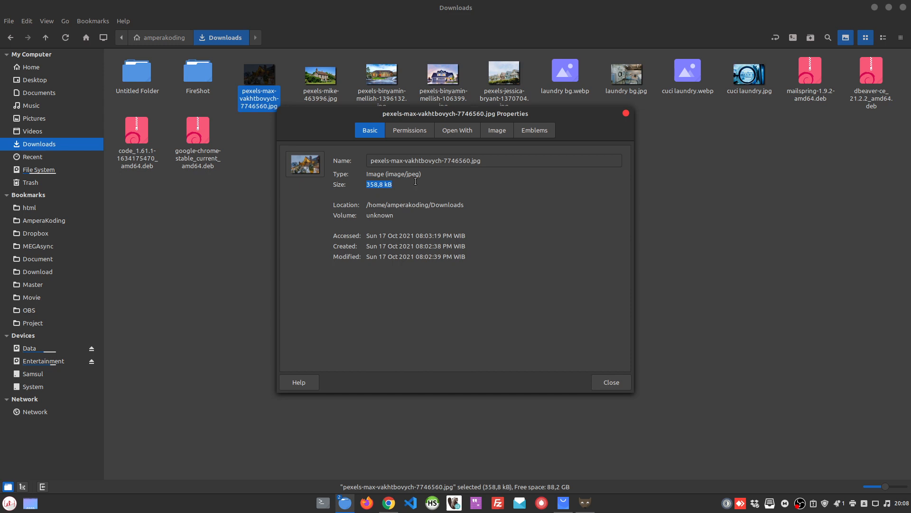
{"action": "left_click", "coordinate": [494, 163]}
{"action": "key", "text": "shift+Left"}
{"action": "key", "text": "shift+Left"}
{"action": "key", "text": "shift+Left"}
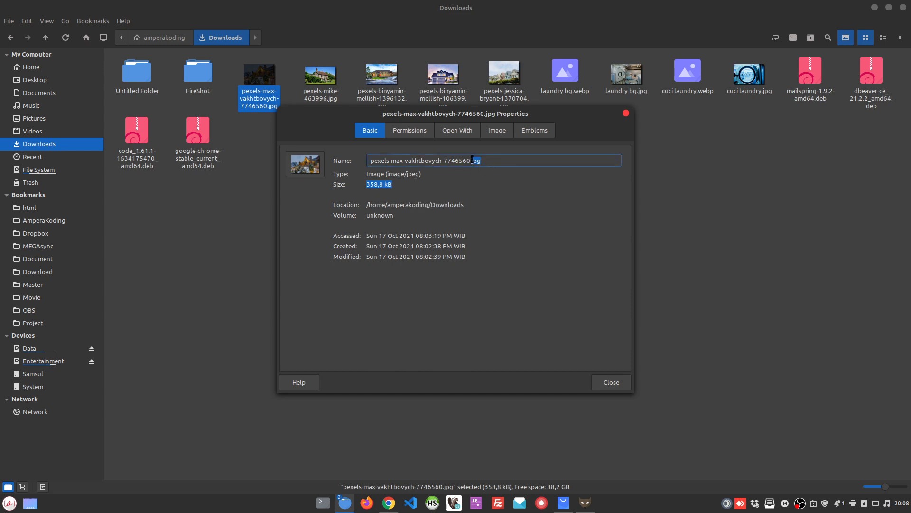
{"action": "left_click", "coordinate": [625, 378]}
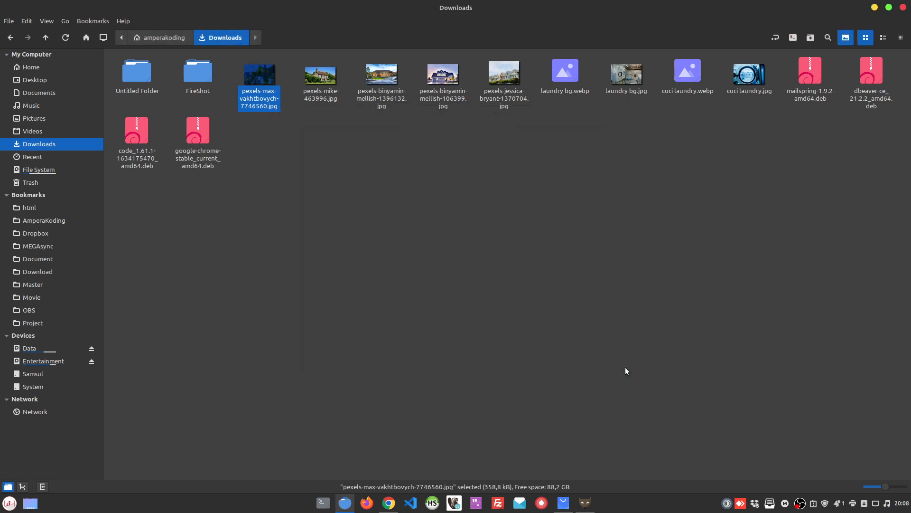
View laundry bg.jpg in the image viewer, and check its file properties from the Downloads folder
{"action": "left_click", "coordinate": [624, 81]}
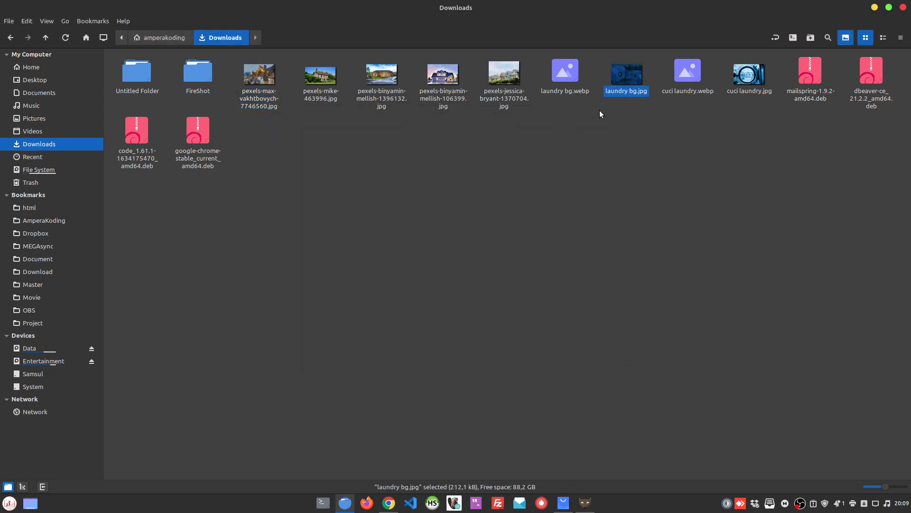
{"action": "double_click", "coordinate": [628, 81]}
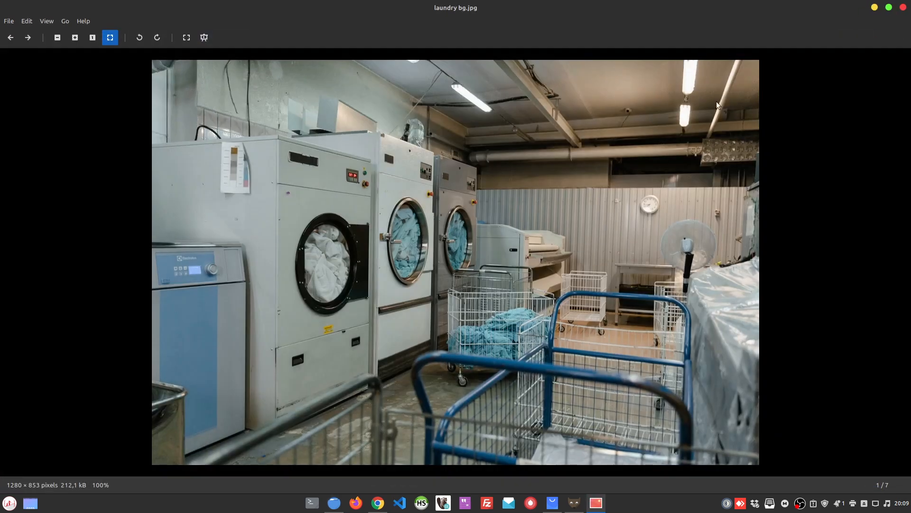
{"action": "left_click", "coordinate": [903, 8]}
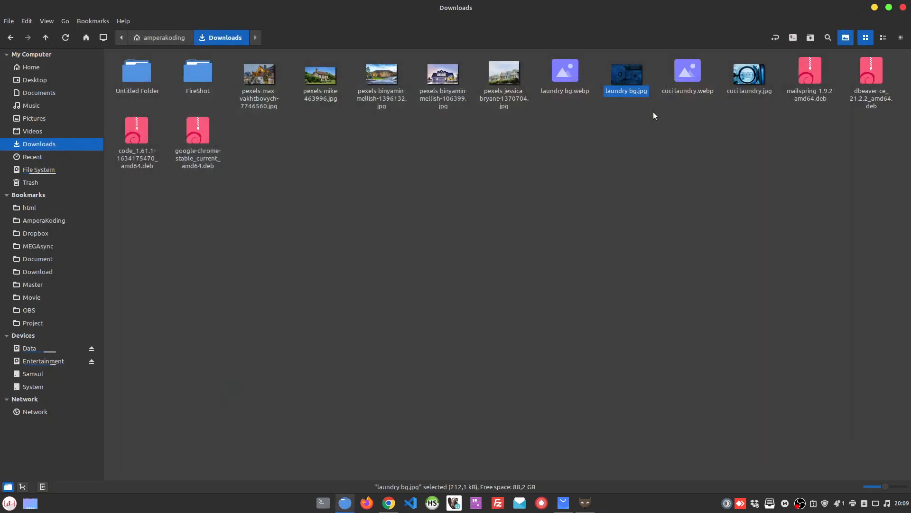
{"action": "right_click", "coordinate": [635, 86]}
{"action": "left_click", "coordinate": [677, 271]}
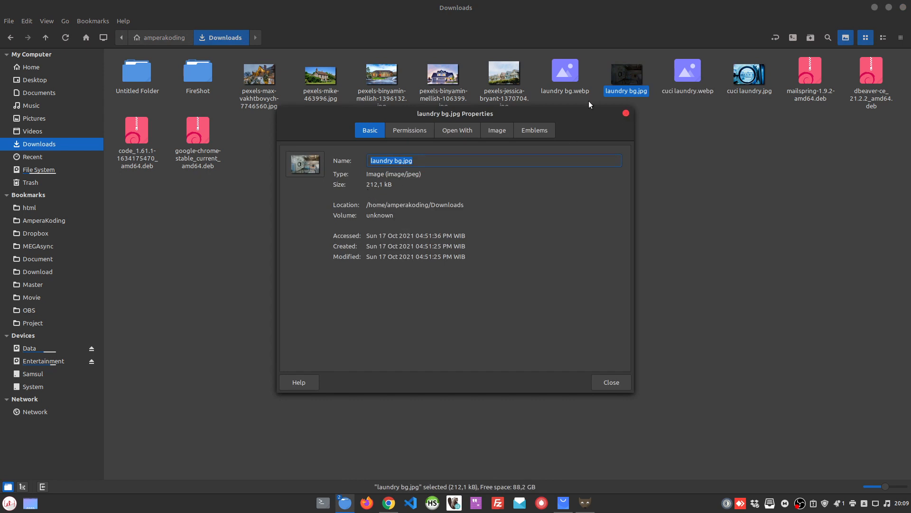
{"action": "left_click", "coordinate": [626, 113]}
View laundry bg.webp in the browser and return to the Downloads folder
{"action": "left_click", "coordinate": [571, 81]}
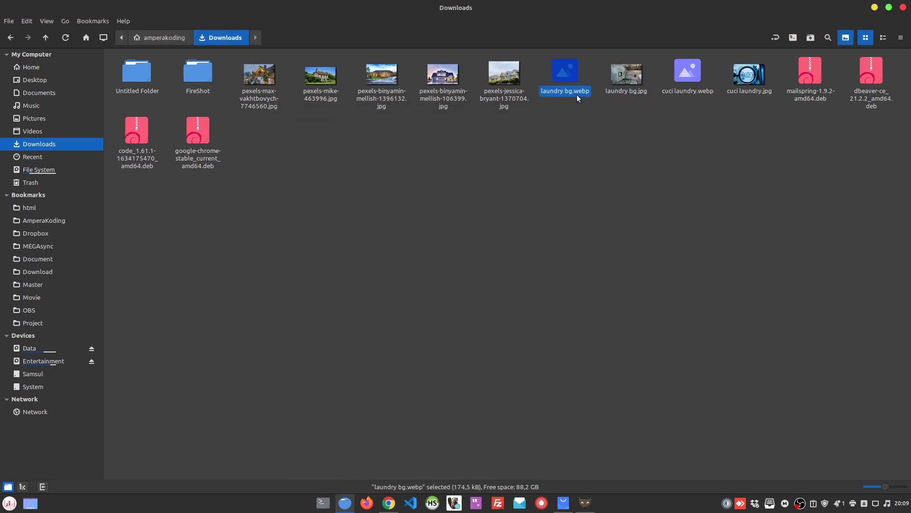
{"action": "double_click", "coordinate": [564, 78]}
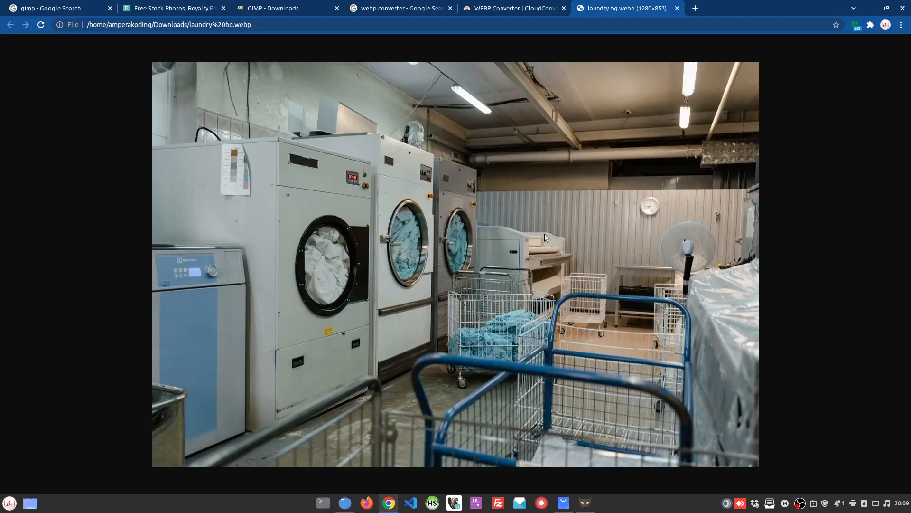
{"action": "key", "text": "alt+Tab"}
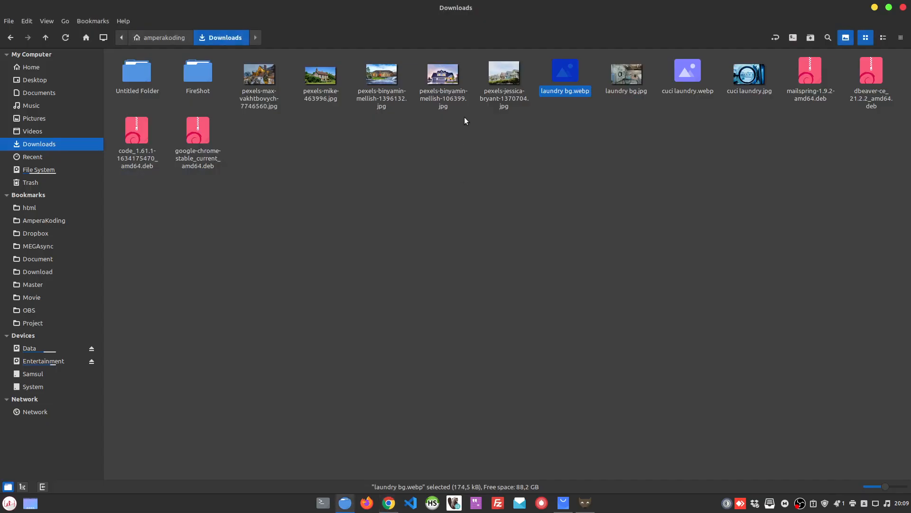
Check the file size and webp extension of laundry bg.webp in its file properties, ending with the properties closed
{"action": "right_click", "coordinate": [560, 75]}
{"action": "left_click", "coordinate": [594, 259]}
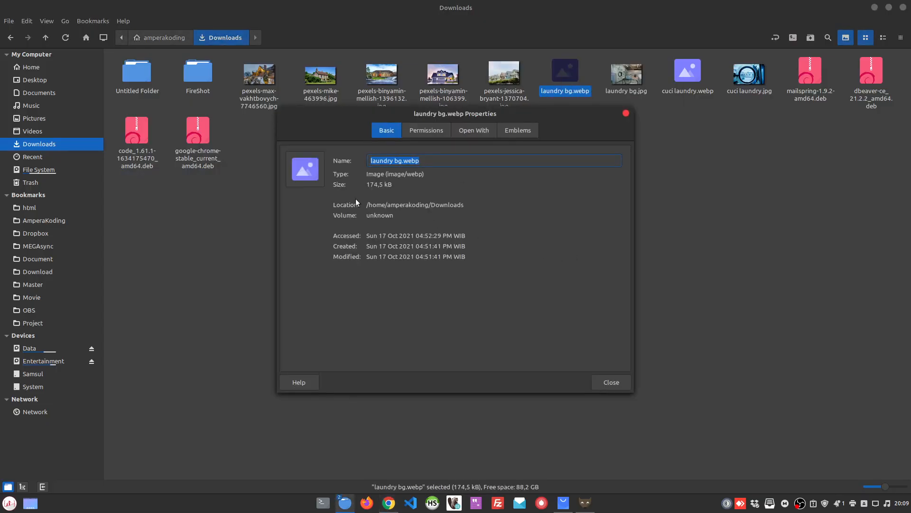
{"action": "left_click", "coordinate": [379, 184]}
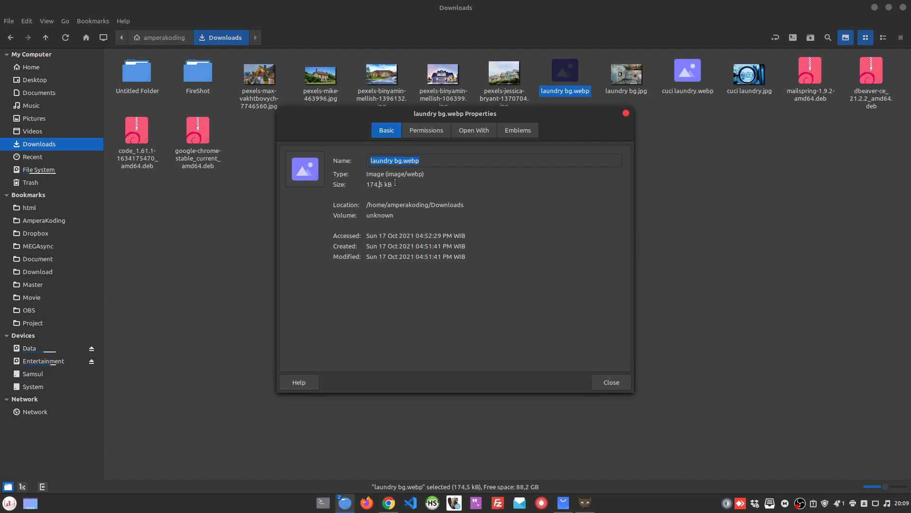
{"action": "left_click_drag", "start_coordinate": [395, 183], "coordinate": [366, 185]}
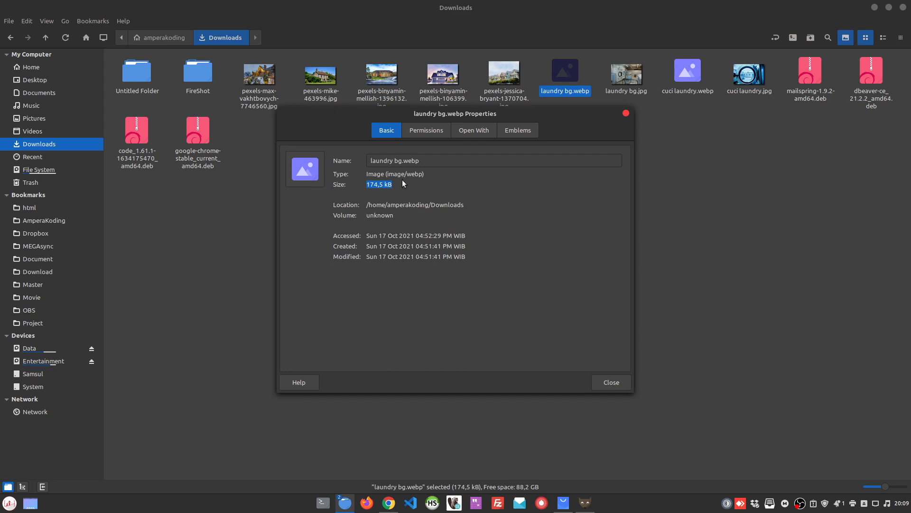
{"action": "left_click_drag", "start_coordinate": [403, 162], "coordinate": [439, 160]}
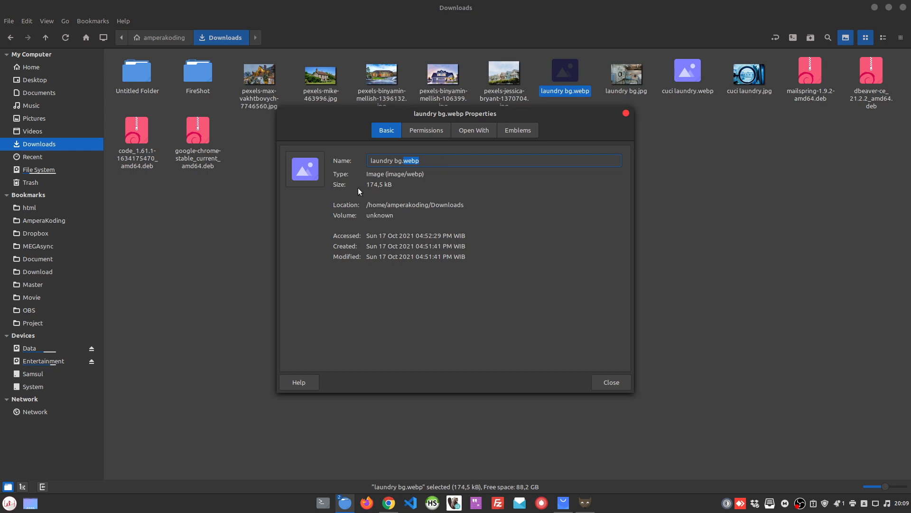
{"action": "left_click", "coordinate": [403, 185]}
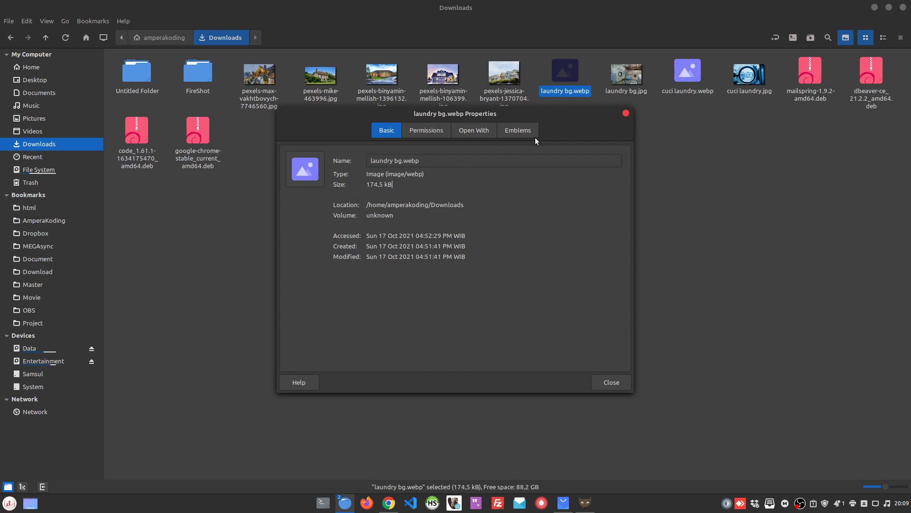
{"action": "left_click", "coordinate": [625, 114]}
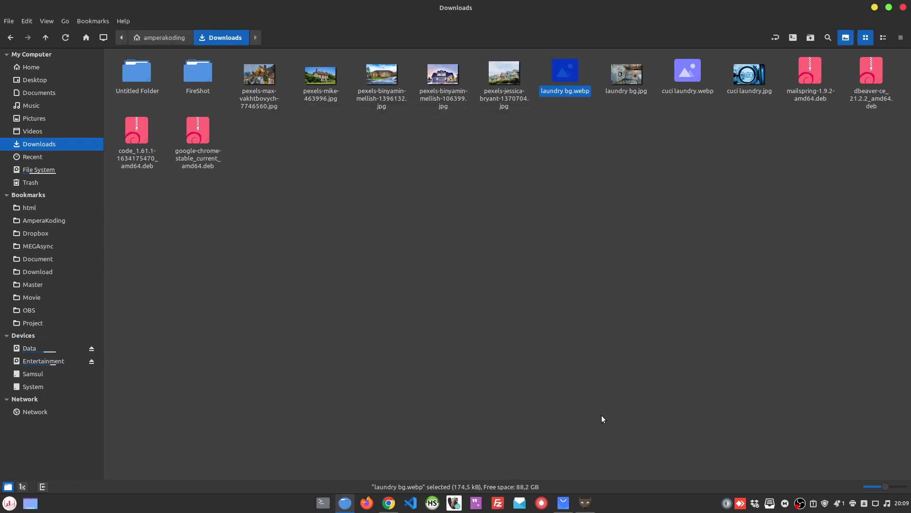
Switch back to GIMP, start exporting the loaded photo to Downloads, and change the export file name's extension to webp
{"action": "left_click", "coordinate": [585, 502]}
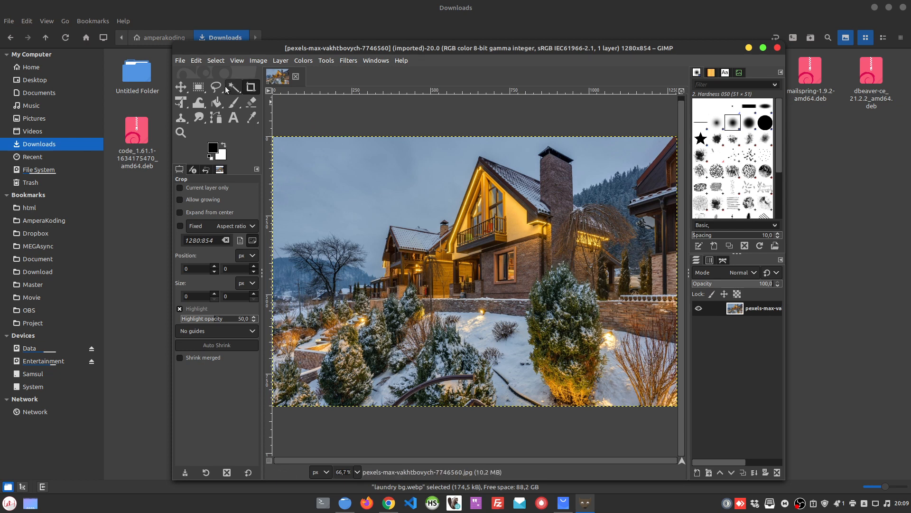
{"action": "left_click", "coordinate": [179, 61]}
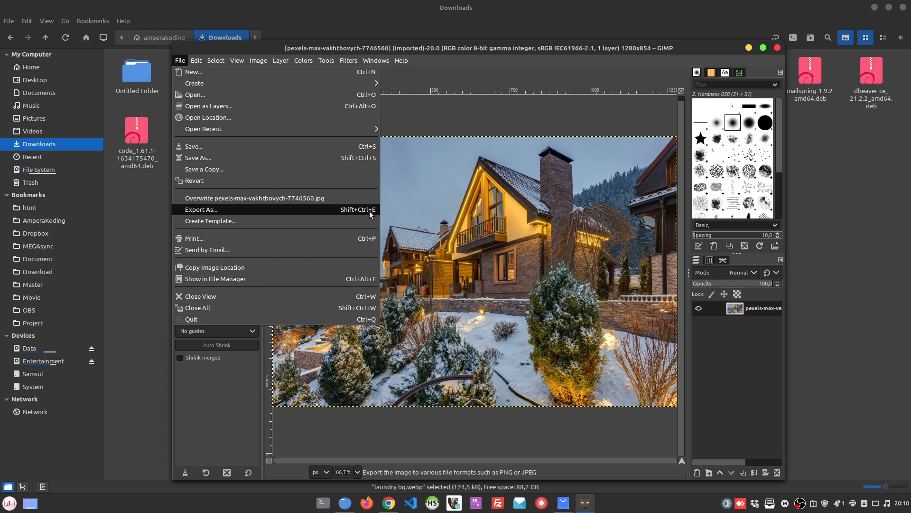
{"action": "left_click", "coordinate": [328, 211]}
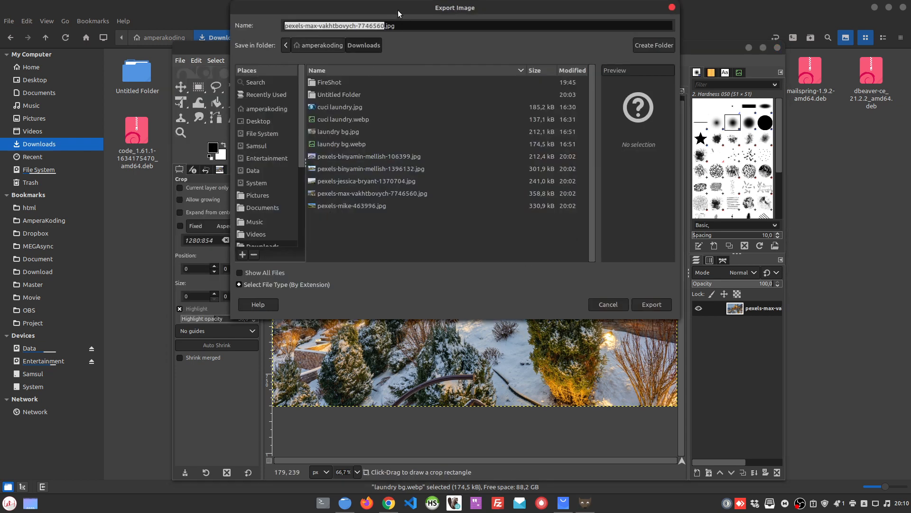
{"action": "left_click_drag", "start_coordinate": [398, 10], "coordinate": [417, 95]}
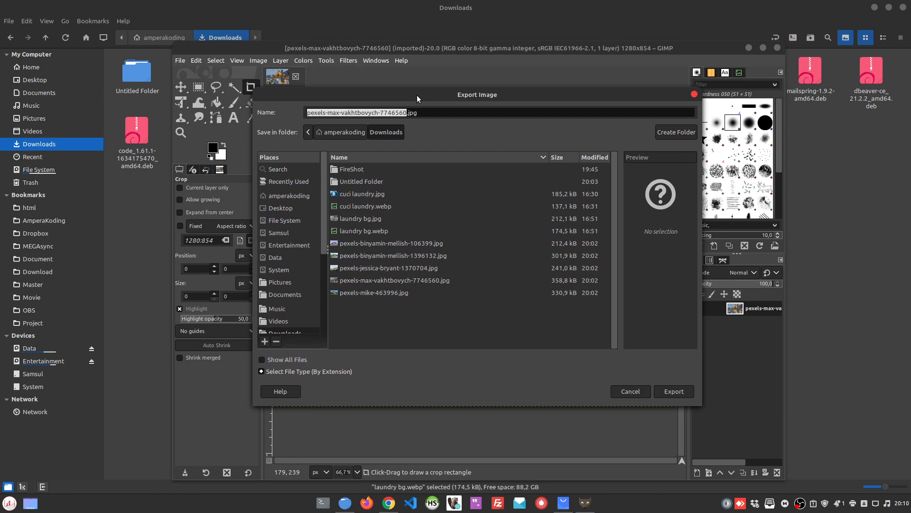
{"action": "left_click", "coordinate": [425, 113]}
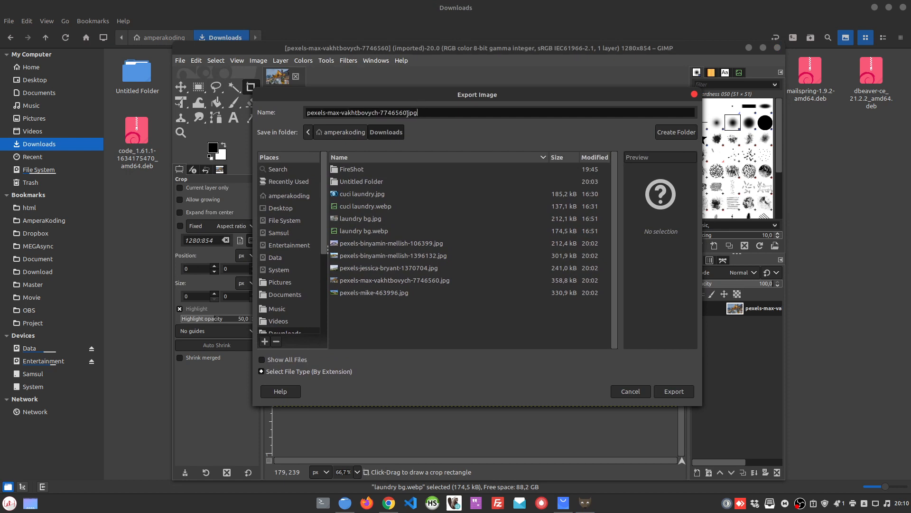
{"action": "key", "text": "shift+Left"}
{"action": "key", "text": "shift+Left"}
{"action": "key", "text": "shift+Left"}
{"action": "type", "text": "webp"}
Examine the export dialog's Show All Files option and its list of supported file types, keeping selection by extension
{"action": "left_click", "coordinate": [297, 359]}
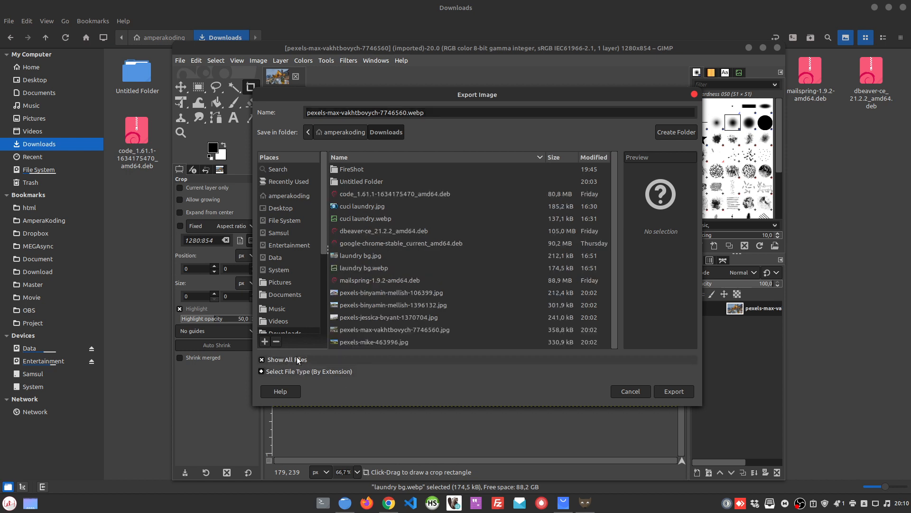
{"action": "left_click", "coordinate": [298, 359]}
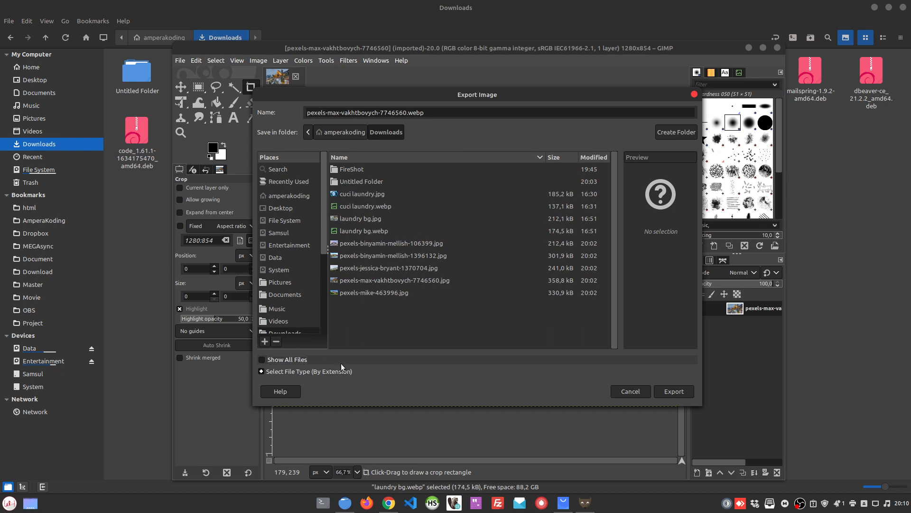
{"action": "left_click", "coordinate": [309, 371]}
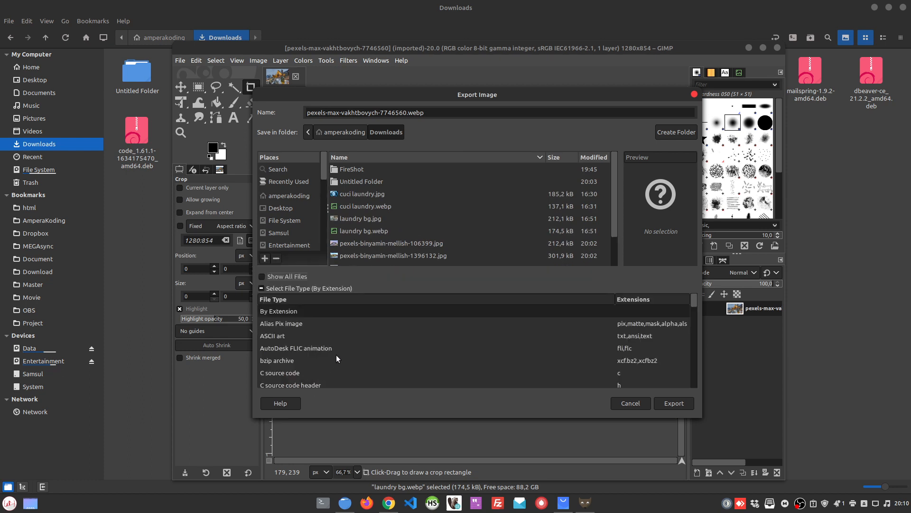
{"action": "scroll", "coordinate": [336, 356], "scroll_direction": "down", "scroll_amount": 10}
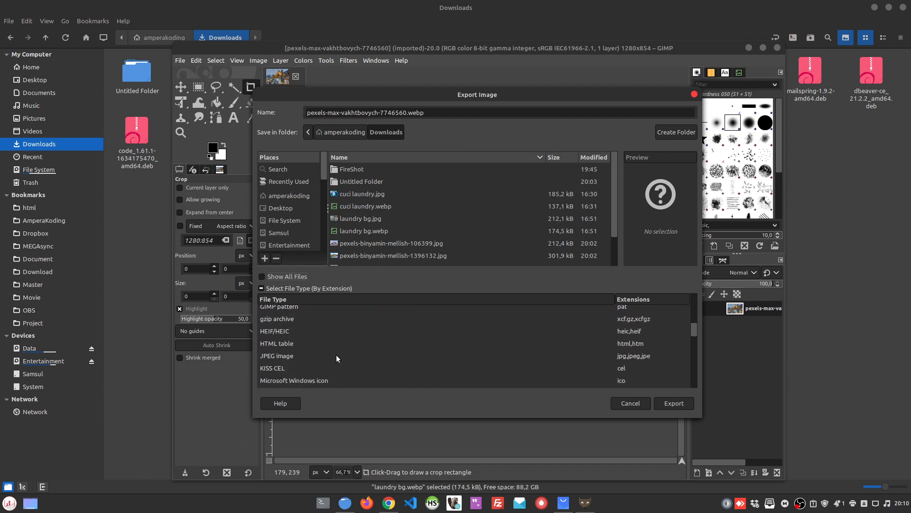
{"action": "scroll", "coordinate": [336, 354], "scroll_direction": "down", "scroll_amount": 6}
{"action": "scroll", "coordinate": [403, 343], "scroll_direction": "up", "scroll_amount": 4}
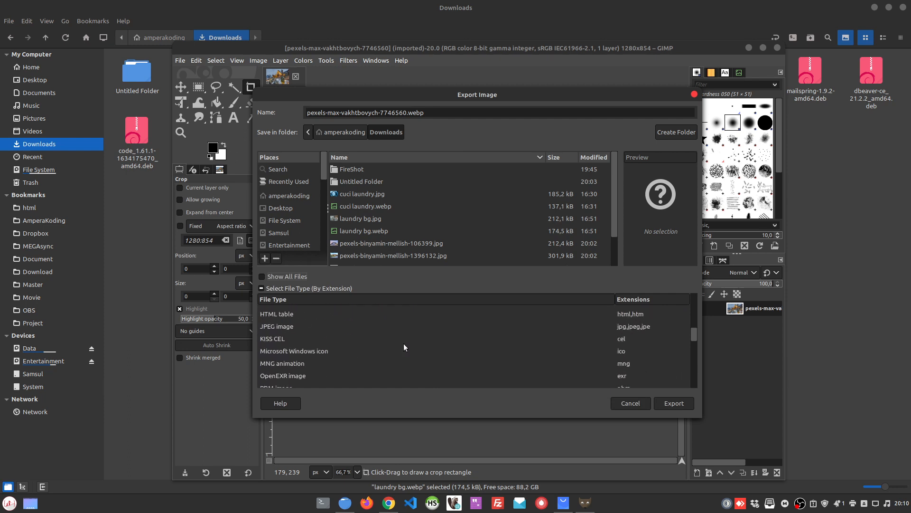
{"action": "scroll", "coordinate": [403, 343], "scroll_direction": "up", "scroll_amount": 3}
{"action": "left_click", "coordinate": [425, 112]}
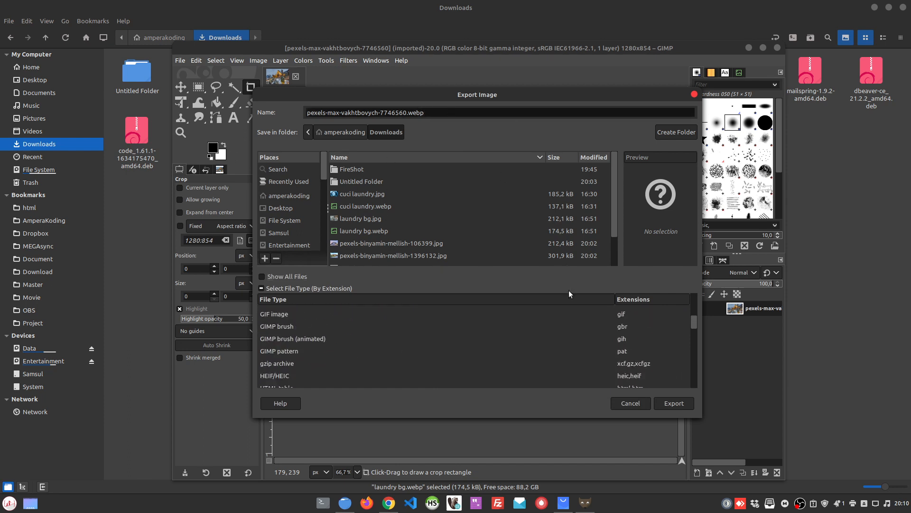
Export the photo as WebP with Lossless off and a reduced image quality
{"action": "left_click", "coordinate": [677, 402]}
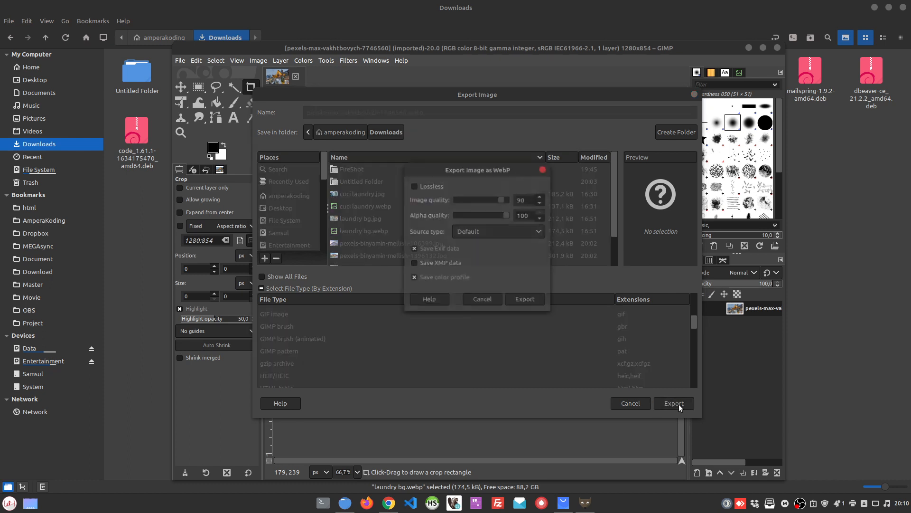
{"action": "left_click", "coordinate": [431, 185]}
{"action": "left_click", "coordinate": [431, 185]}
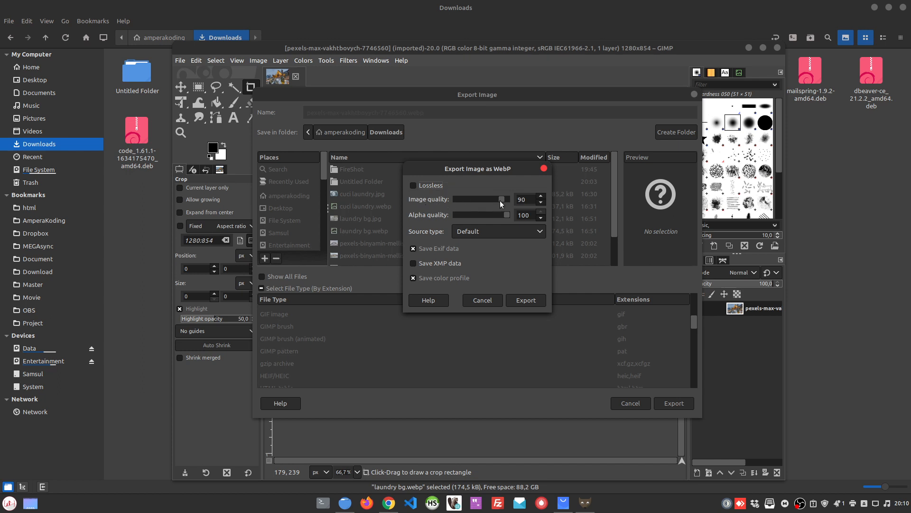
{"action": "mouse_move", "coordinate": [500, 200]}
{"action": "left_mouse_down"}
{"action": "mouse_move", "coordinate": [473, 198]}
{"action": "mouse_move", "coordinate": [490, 198]}
{"action": "left_mouse_up"}
{"action": "left_click", "coordinate": [531, 301]}
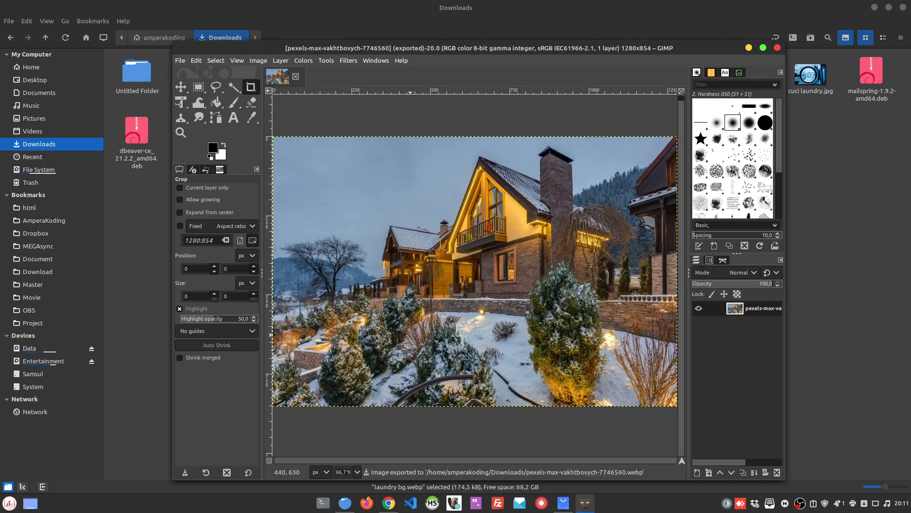
Switch to the Downloads folder and check the snowy house JPG's file size in its properties, ending with them closed
{"action": "left_click", "coordinate": [321, 3]}
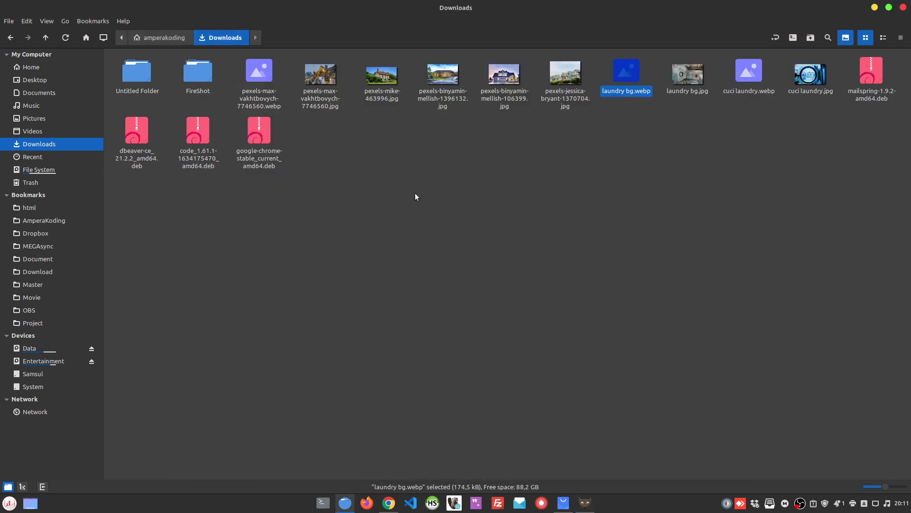
{"action": "left_click", "coordinate": [314, 100]}
{"action": "right_click", "coordinate": [323, 101]}
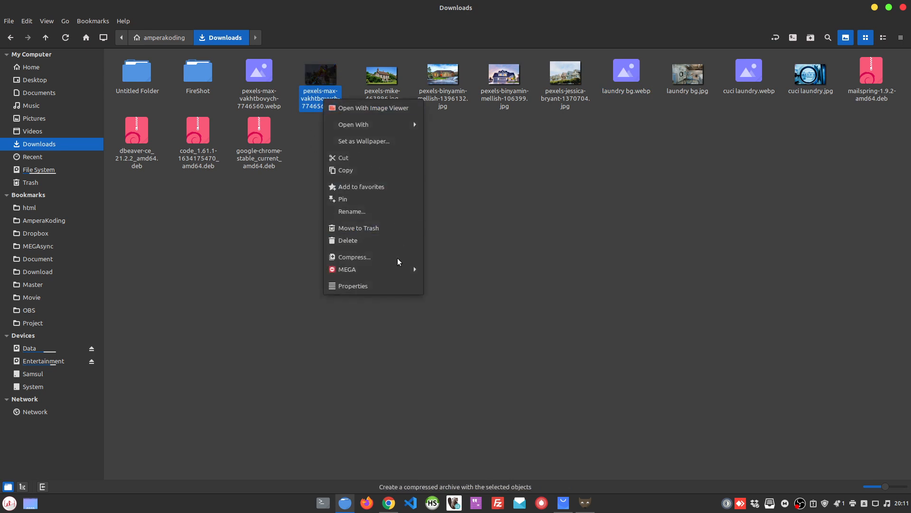
{"action": "left_click", "coordinate": [388, 289]}
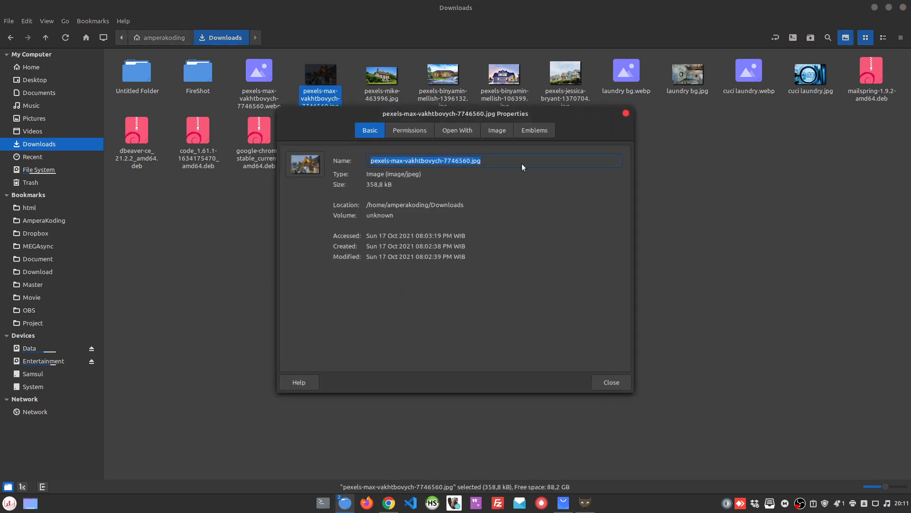
{"action": "left_click", "coordinate": [625, 113]}
Check the file type and size of the snowy house WebP in its properties, ending with them closed
{"action": "left_click", "coordinate": [277, 106]}
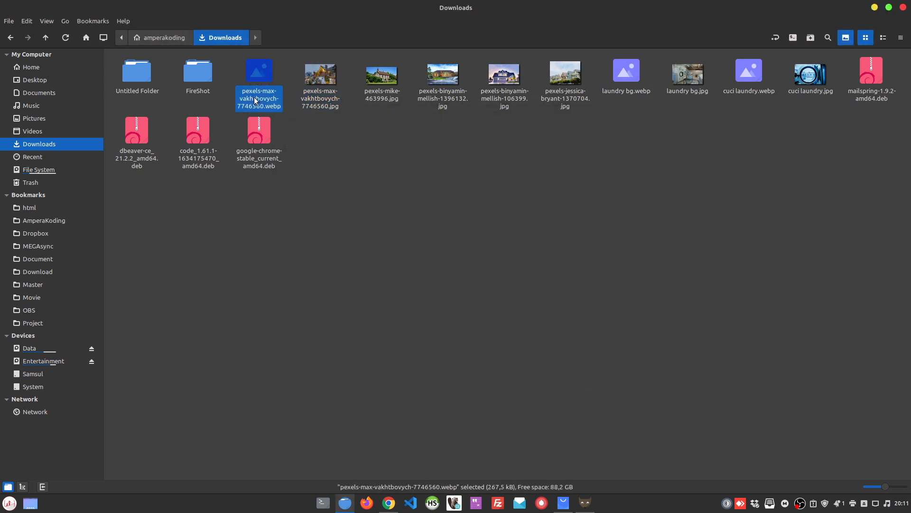
{"action": "right_click", "coordinate": [258, 96]}
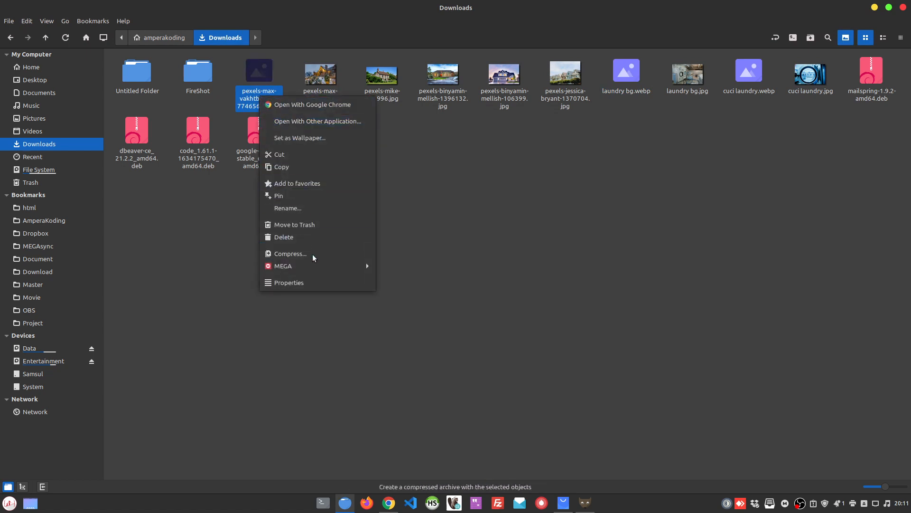
{"action": "left_click", "coordinate": [312, 280]}
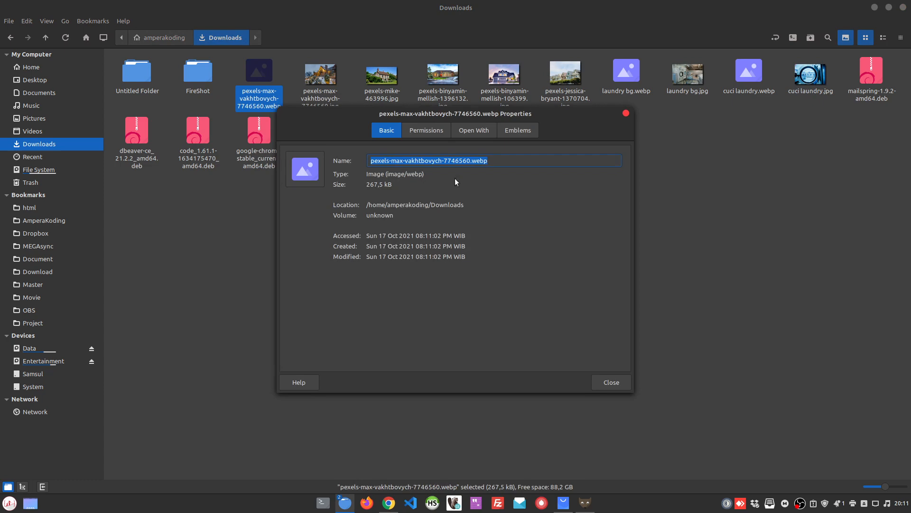
{"action": "left_click", "coordinate": [626, 113]}
Open the snowy house JPG in the image viewer and its WebP in Chrome side by side and compare their detail enlarged
{"action": "double_click", "coordinate": [325, 100]}
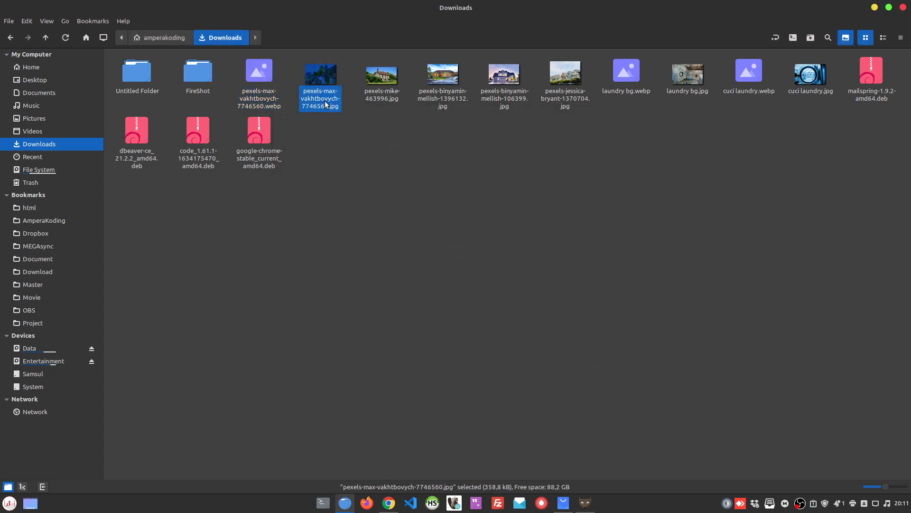
{"action": "key", "text": "super+Right"}
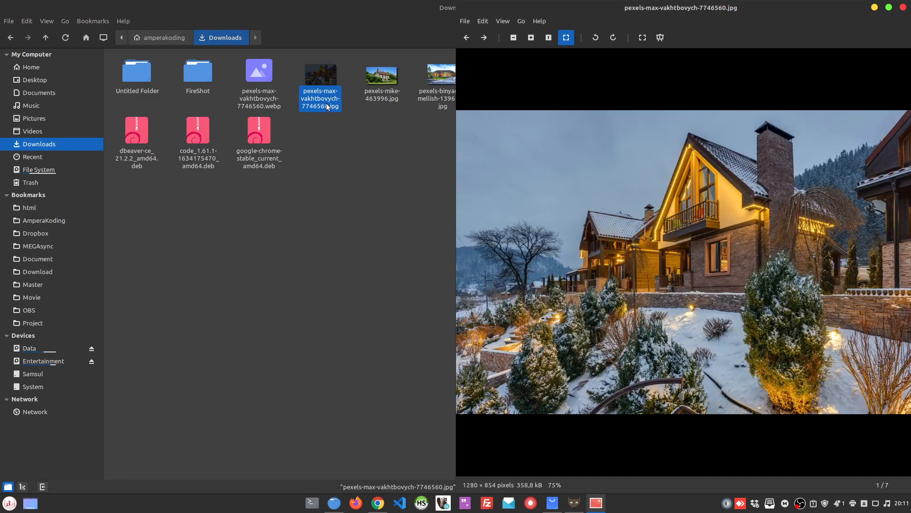
{"action": "left_click", "coordinate": [329, 120]}
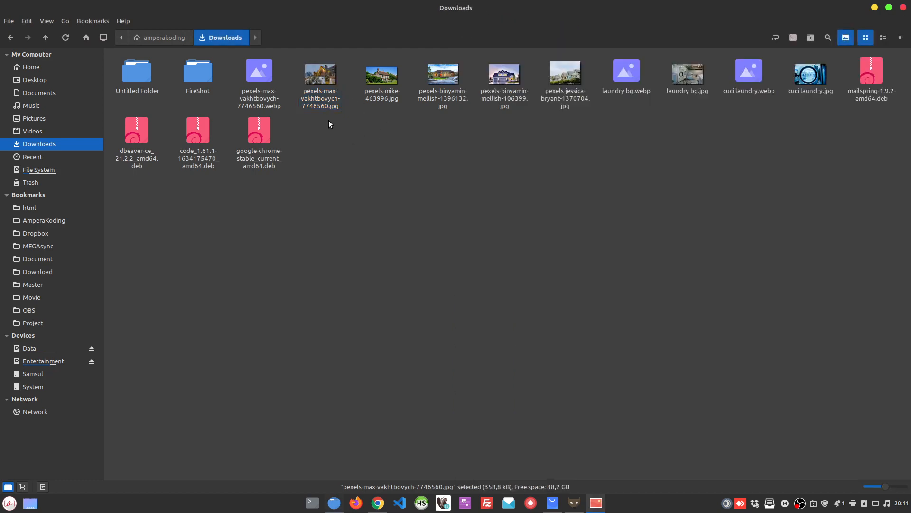
{"action": "double_click", "coordinate": [264, 90]}
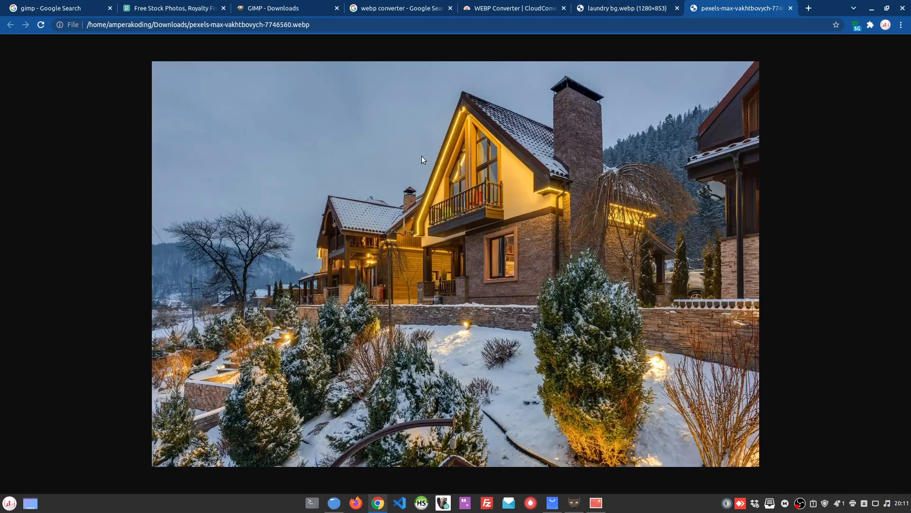
{"action": "key", "text": "super+Left"}
{"action": "left_click", "coordinate": [597, 502]}
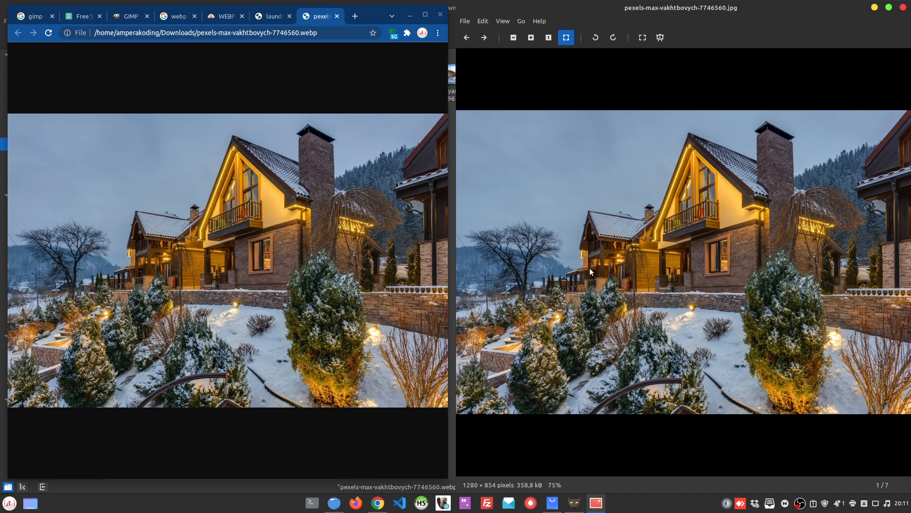
{"action": "scroll", "coordinate": [589, 268], "scroll_direction": "up", "scroll_amount": 4}
{"action": "scroll", "coordinate": [278, 288], "scroll_direction": "up", "scroll_amount": 3, "text": "ctrl"}
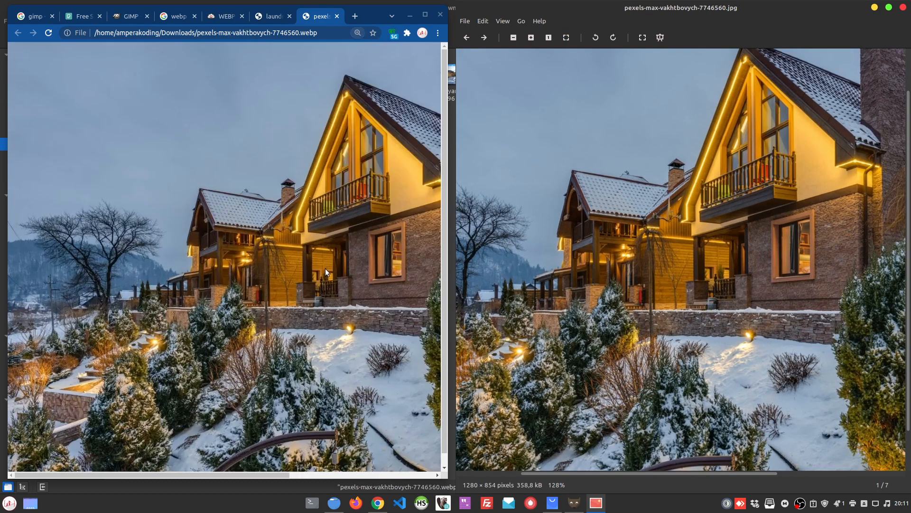
{"action": "scroll", "coordinate": [326, 269], "scroll_direction": "down", "scroll_amount": 3, "text": "ctrl"}
{"action": "scroll", "coordinate": [647, 242], "scroll_direction": "down", "scroll_amount": 4}
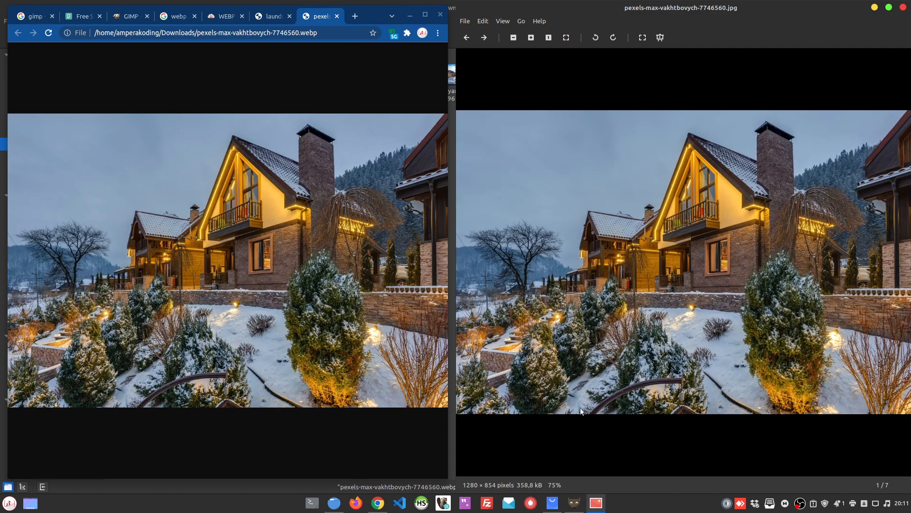
Switch to GIMP and set the snowy house photo's scaled width to 1000 px with the proportions linked
{"action": "left_click", "coordinate": [574, 502]}
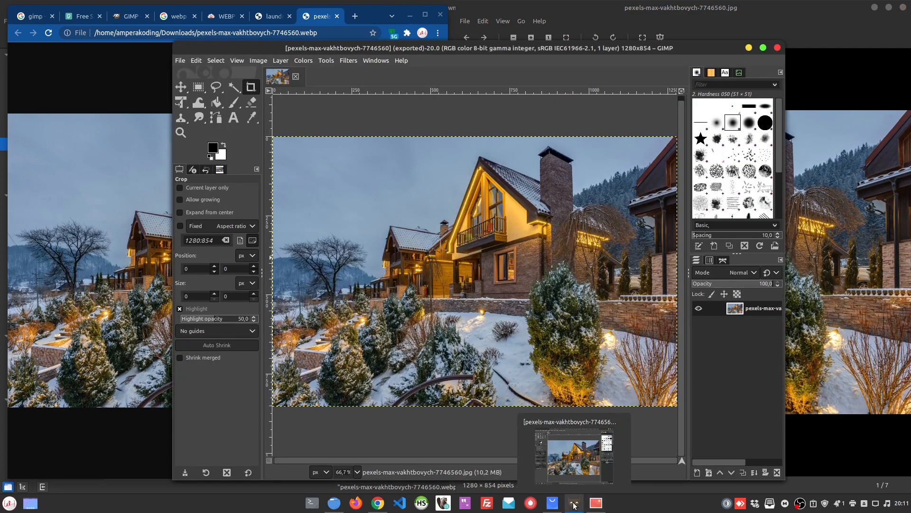
{"action": "left_click", "coordinate": [260, 61]}
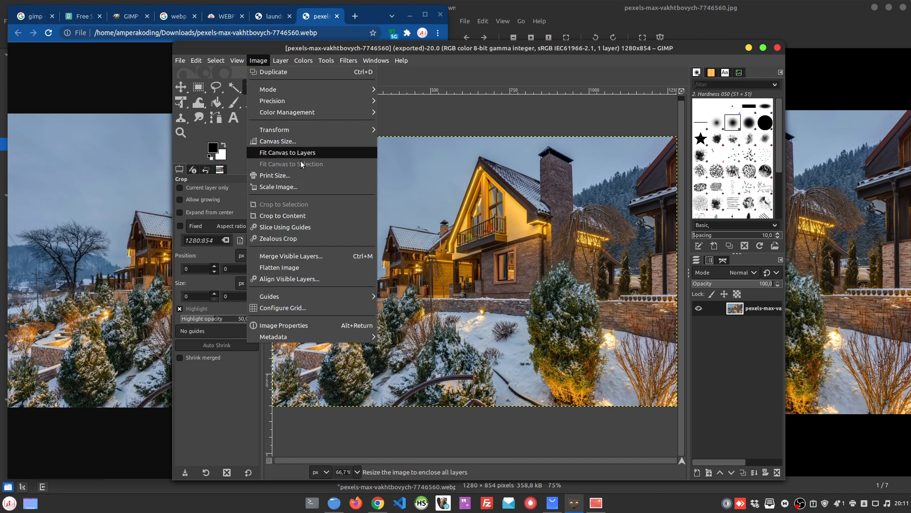
{"action": "left_click", "coordinate": [337, 188]}
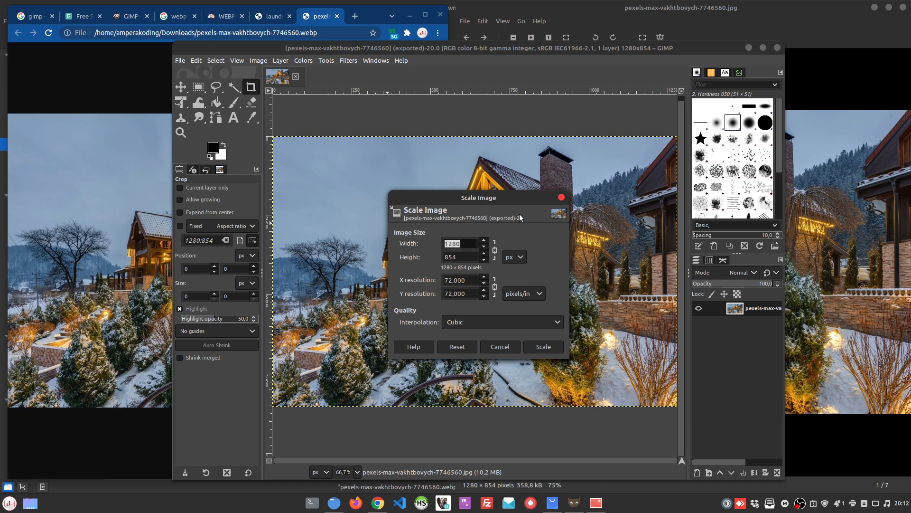
{"action": "type", "text": "1000"}
{"action": "key", "text": "Tab"}
{"action": "double_click", "coordinate": [464, 257]}
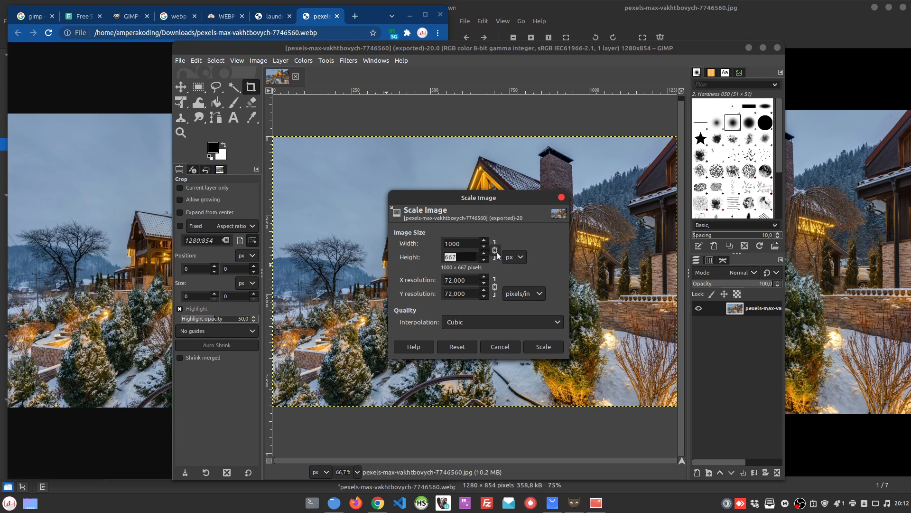
Try scaling the photo to 1000 × 850 px with width and height unlinked, and undo the scaling
{"action": "left_click", "coordinate": [496, 254]}
{"action": "left_click", "coordinate": [494, 252]}
{"action": "left_click", "coordinate": [495, 251]}
{"action": "left_click", "coordinate": [474, 258]}
{"action": "type", "text": "859"}
{"action": "key", "text": "BackSpace"}
{"action": "type", "text": "0"}
{"action": "left_click", "coordinate": [548, 346]}
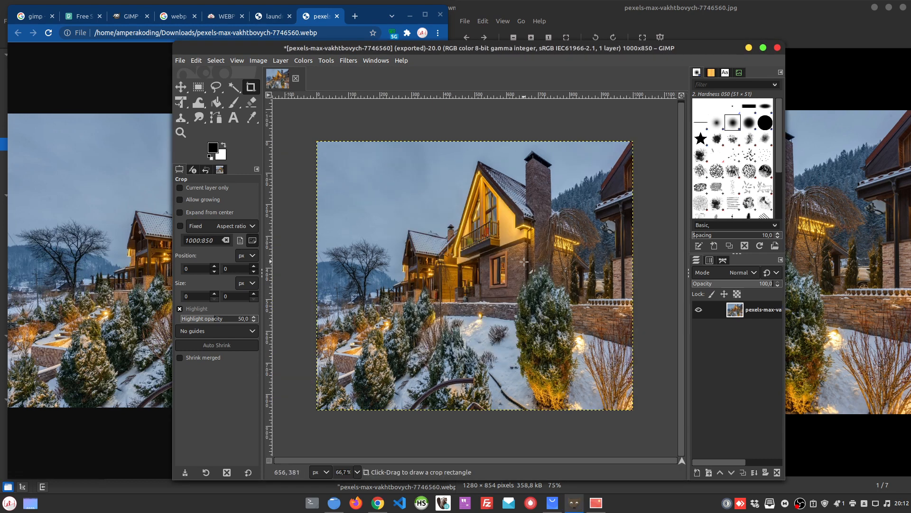
{"action": "key", "text": "ctrl+z"}
Scale the photo to a width of 1000 px, keeping width and height linked
{"action": "left_click", "coordinate": [258, 61]}
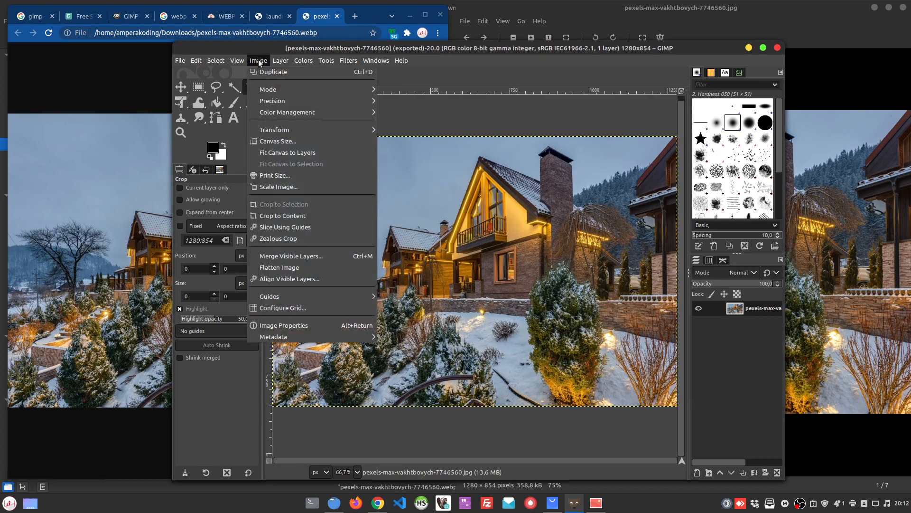
{"action": "left_click", "coordinate": [289, 187]}
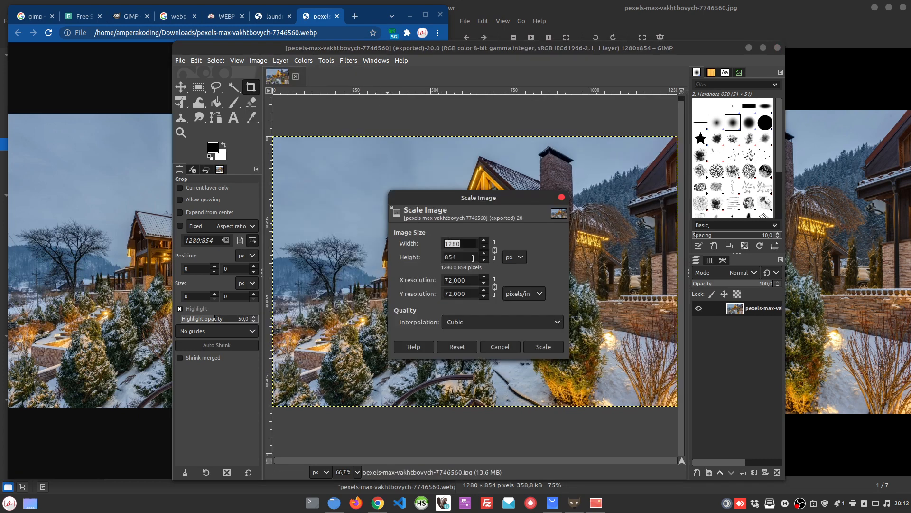
{"action": "type", "text": "1000"}
{"action": "key", "text": "Tab"}
{"action": "left_click", "coordinate": [544, 346]}
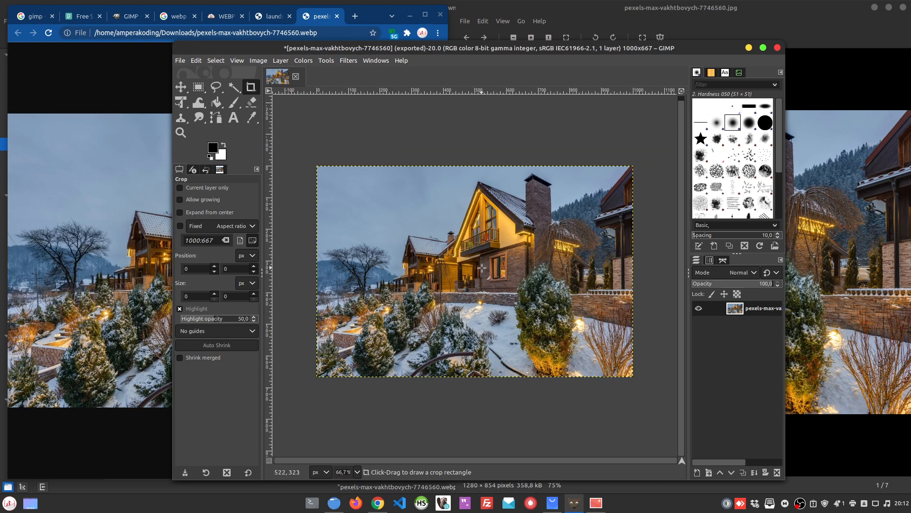
Export the scaled photo to Downloads as a separate WebP, adding (2) to the file name before the extension
{"action": "key", "text": "shift+ctrl+e"}
{"action": "key", "text": "Right"}
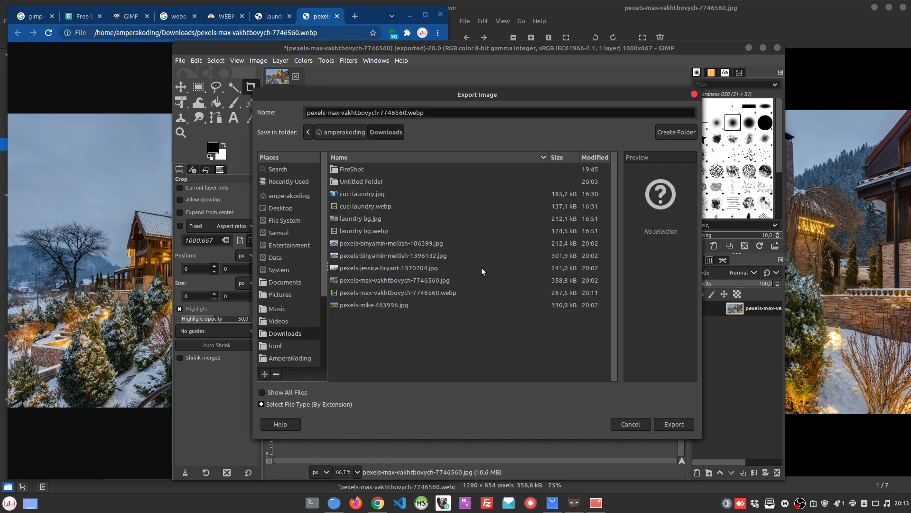
{"action": "type", "text": "(2)"}
{"action": "left_click", "coordinate": [675, 423]}
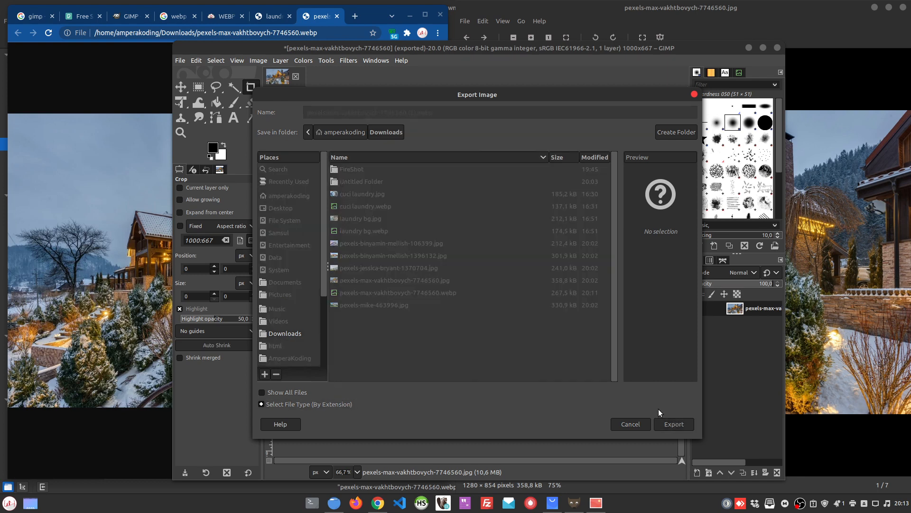
{"action": "left_click", "coordinate": [527, 307]}
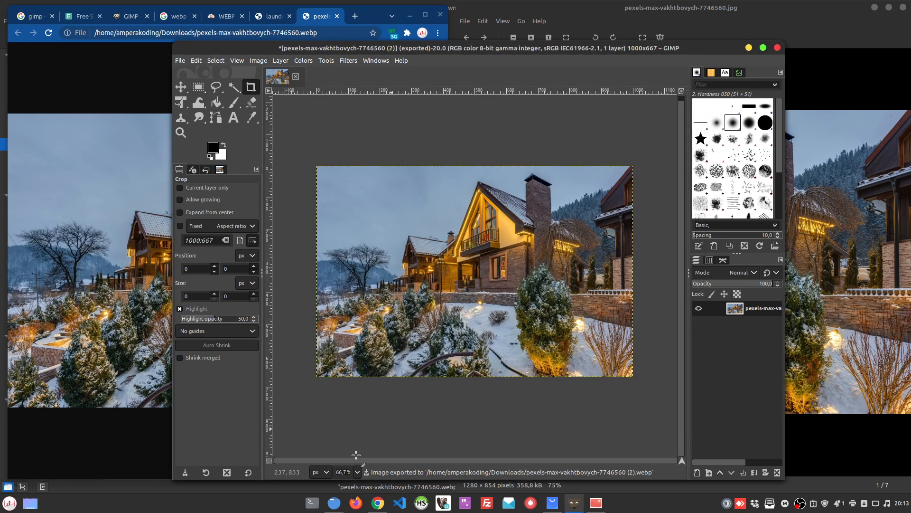
Switch to the Downloads folder, open the full-size WebP's properties, and move them clear of the snowy house files
{"action": "left_click", "coordinate": [334, 502]}
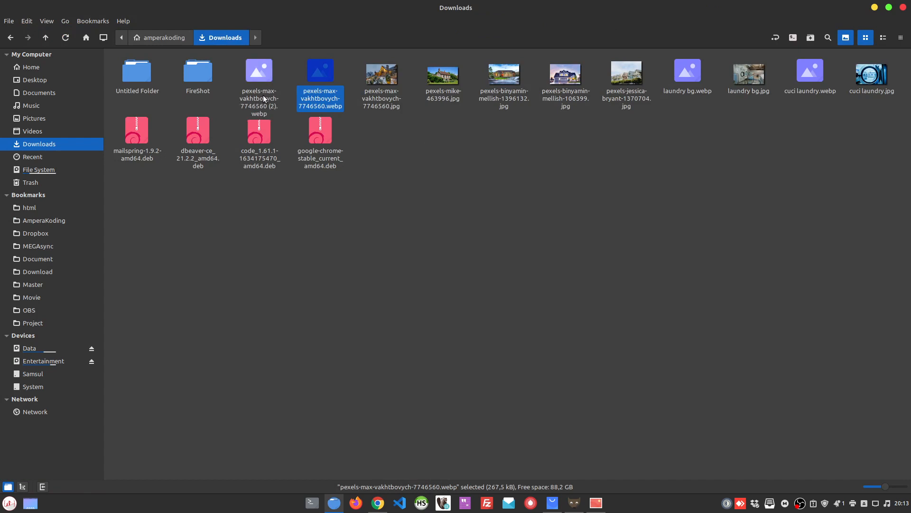
{"action": "right_click", "coordinate": [326, 102]}
{"action": "left_click", "coordinate": [401, 286]}
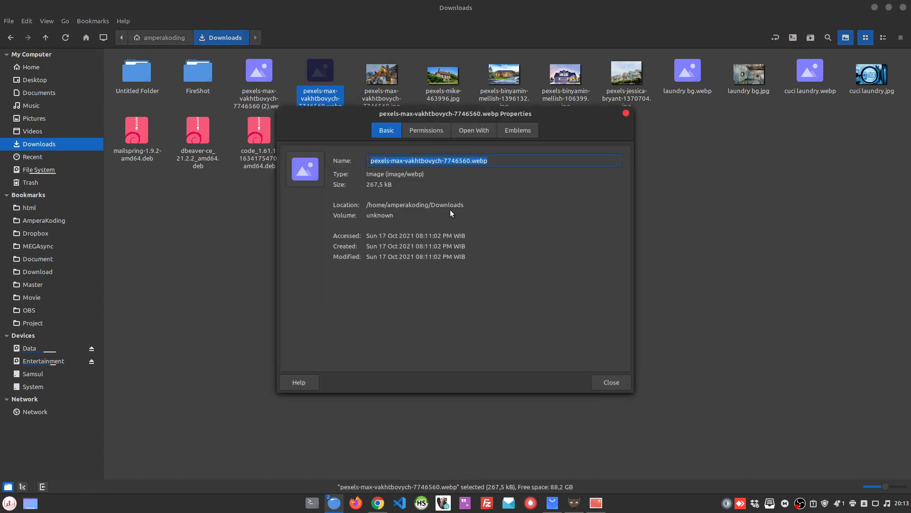
{"action": "left_click_drag", "start_coordinate": [475, 114], "coordinate": [627, 138]}
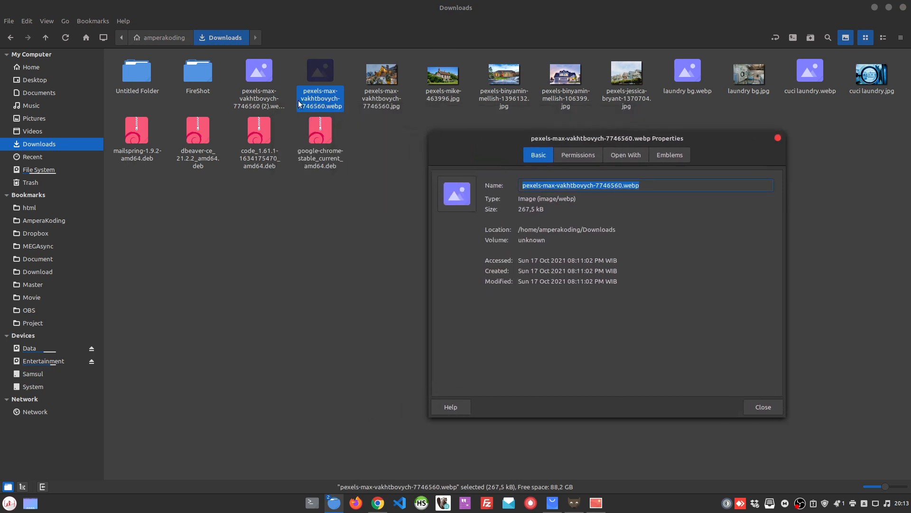
Compare the (2) WebP's properties side by side with the full-size WebP's, ending with both closed
{"action": "right_click", "coordinate": [273, 97]}
{"action": "left_click", "coordinate": [335, 284]}
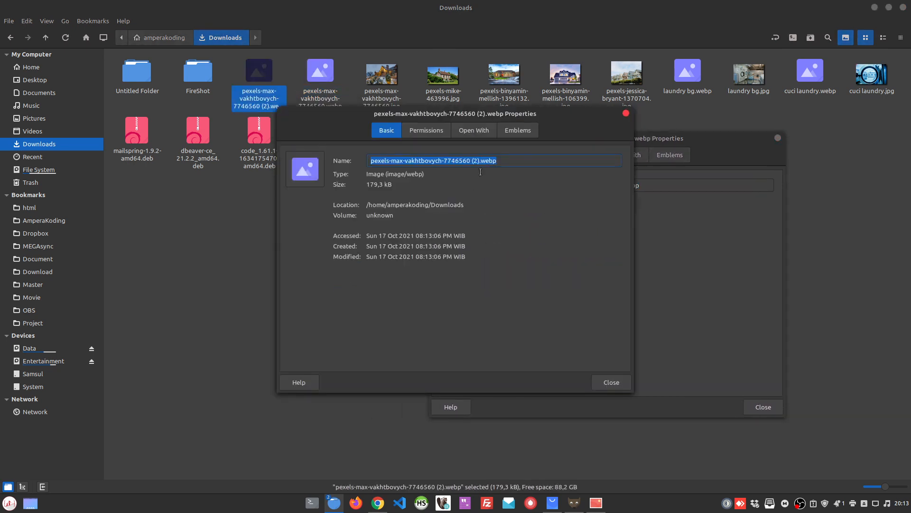
{"action": "left_click_drag", "start_coordinate": [507, 122], "coordinate": [349, 147]}
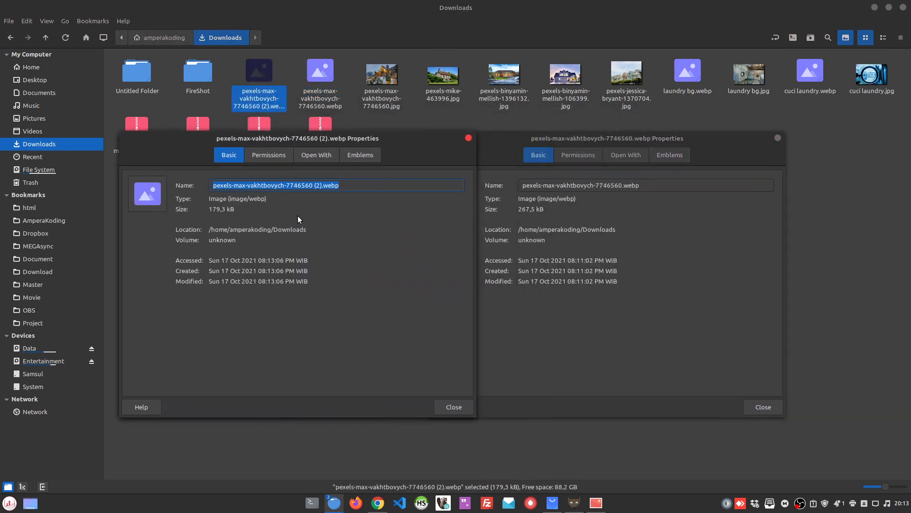
{"action": "left_click_drag", "start_coordinate": [579, 138], "coordinate": [647, 141]}
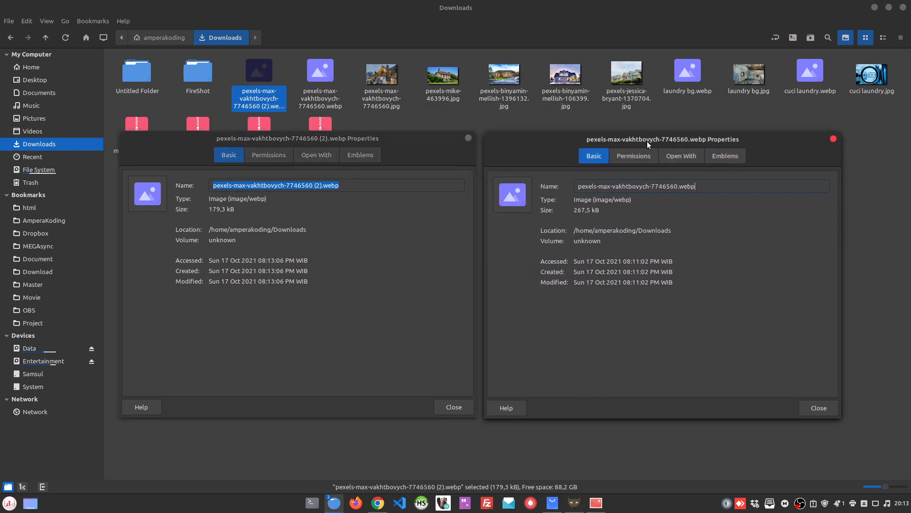
{"action": "left_click", "coordinate": [460, 407]}
{"action": "left_click", "coordinate": [811, 411]}
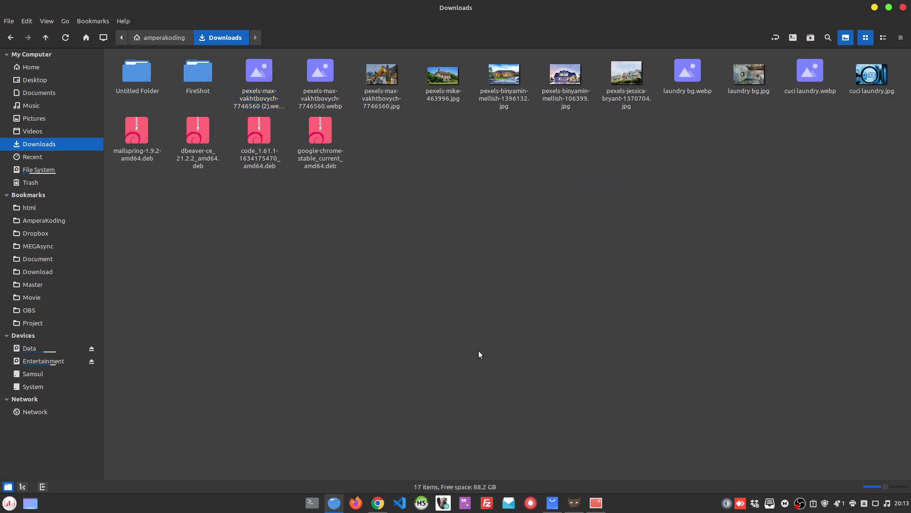
Switch to Chrome, maximize its window, and close the snowy house and laundry bg.webp previews
{"action": "left_click", "coordinate": [386, 495]}
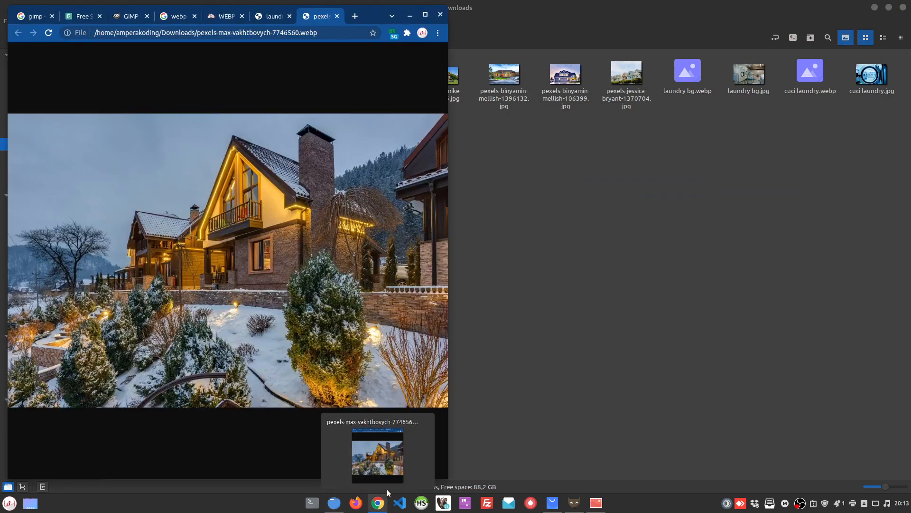
{"action": "left_click", "coordinate": [426, 14]}
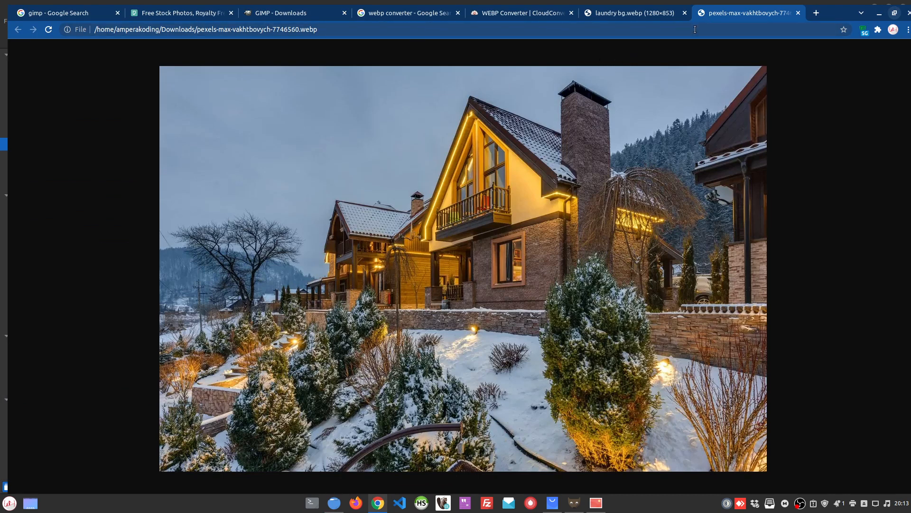
{"action": "middle_click", "coordinate": [719, 16]}
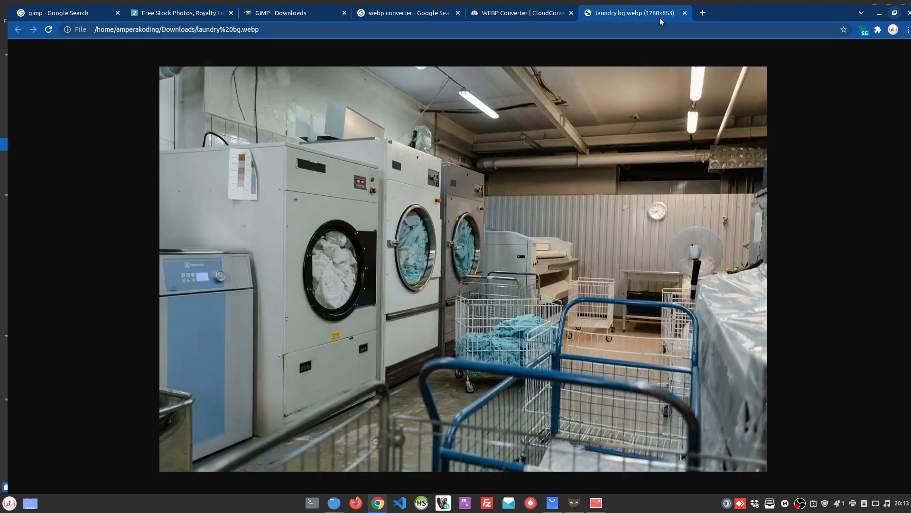
{"action": "middle_click", "coordinate": [620, 15]}
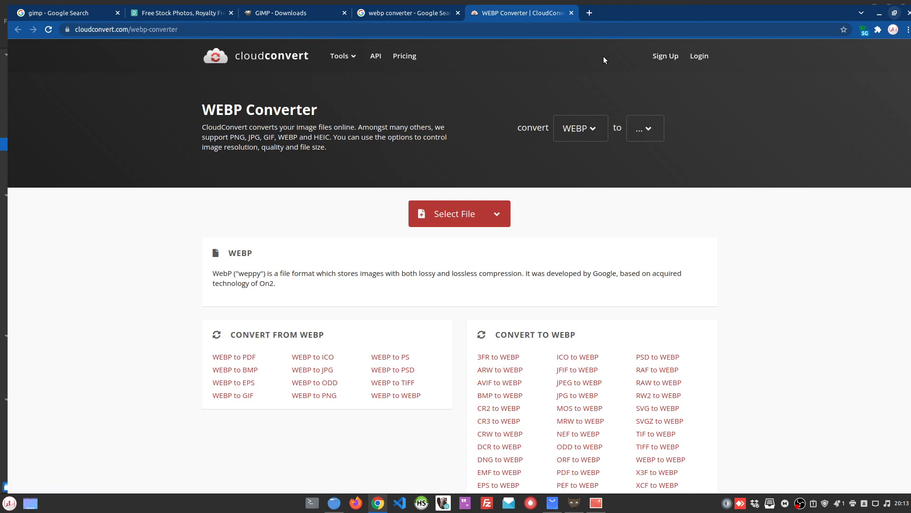
Review the GIMP downloads page and its address, and return to the Google results for gimp
{"action": "left_click", "coordinate": [290, 14]}
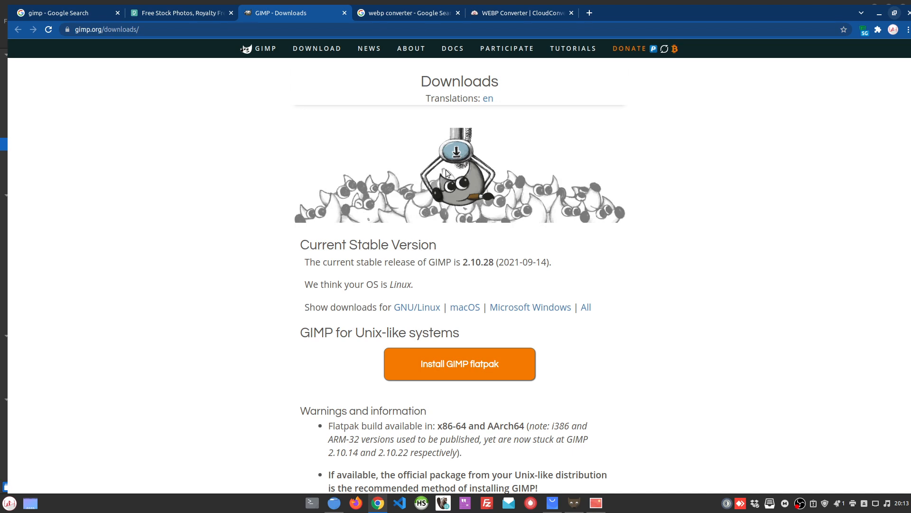
{"action": "left_click", "coordinate": [89, 28]}
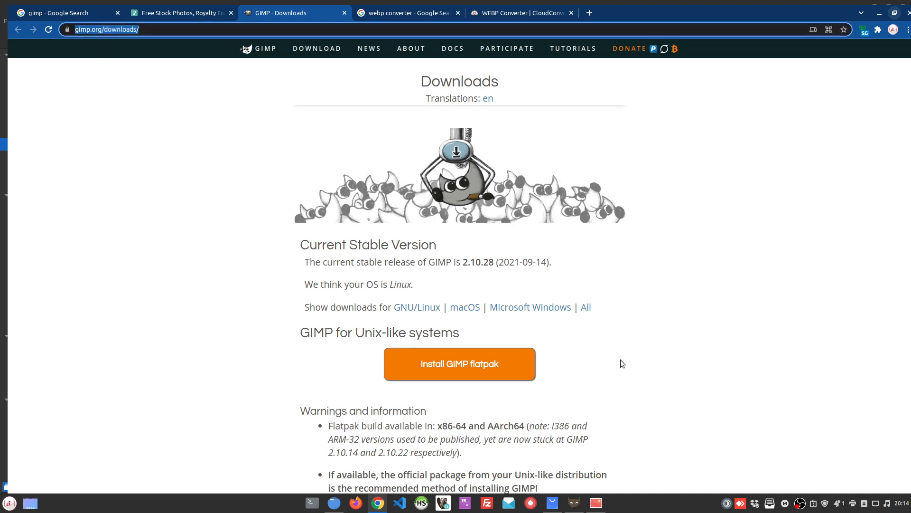
{"action": "left_click", "coordinate": [92, 13]}
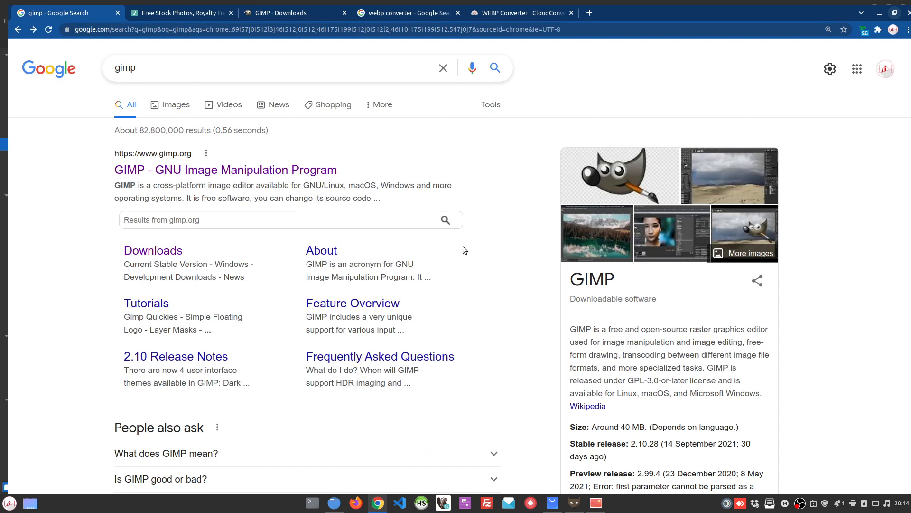